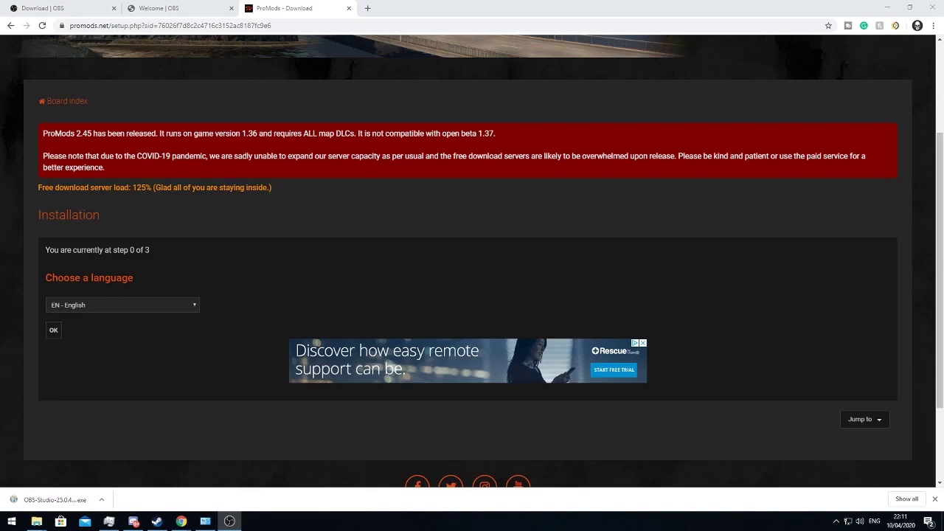
- Keep EN - English and advance the ProMods installer to step 1, Generate your def file
scroll(492, 371, "up", 2)
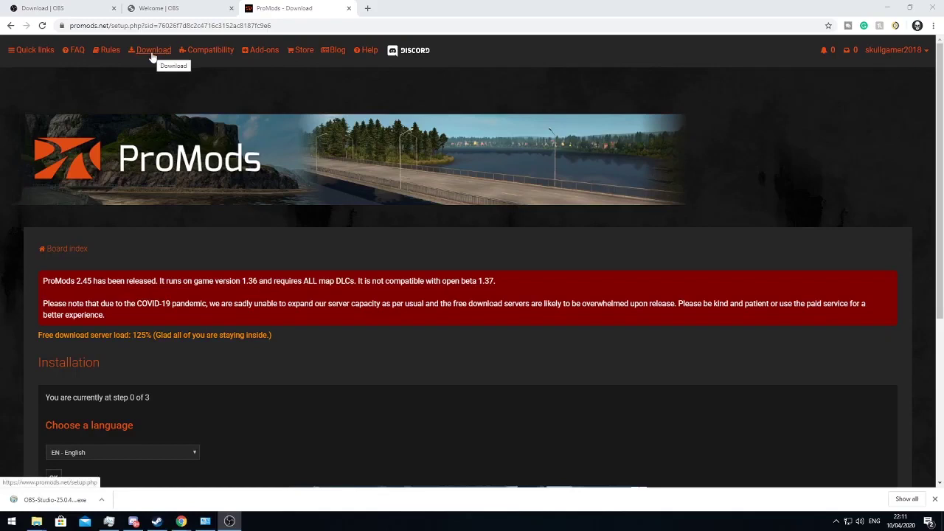
scroll(253, 240, "down", 2)
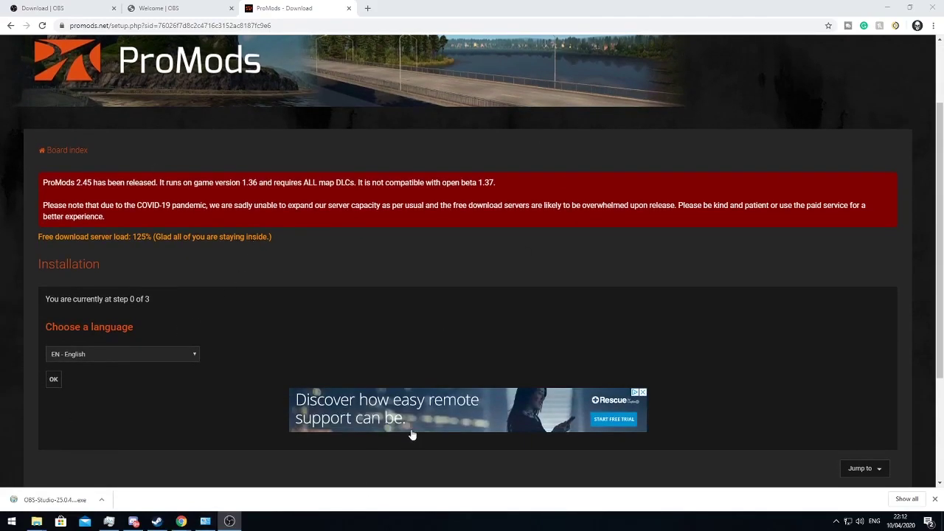
scroll(401, 315, "down", 2)
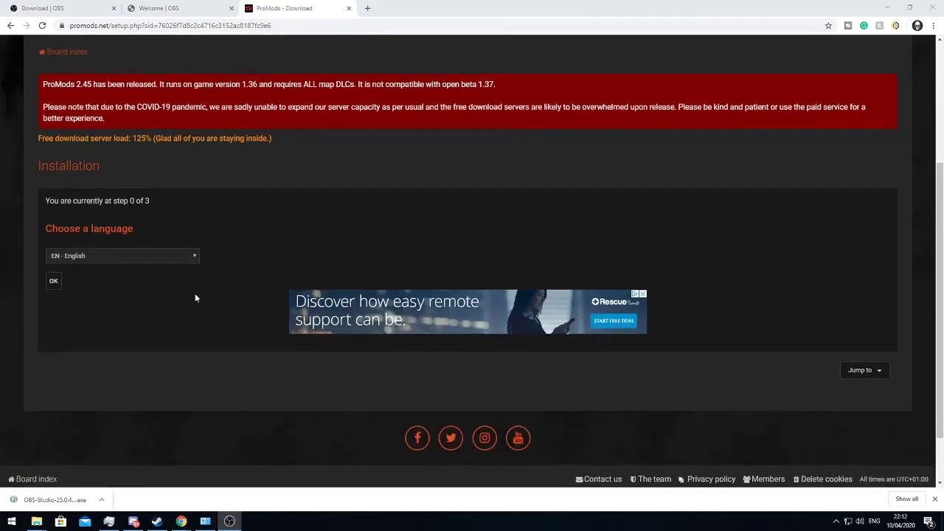
left_click(53, 283)
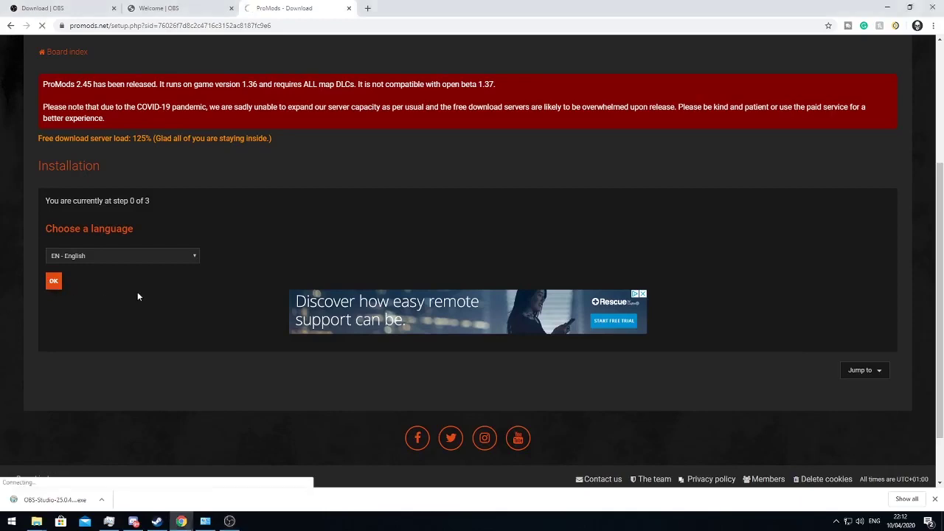
scroll(366, 374, "down", 3)
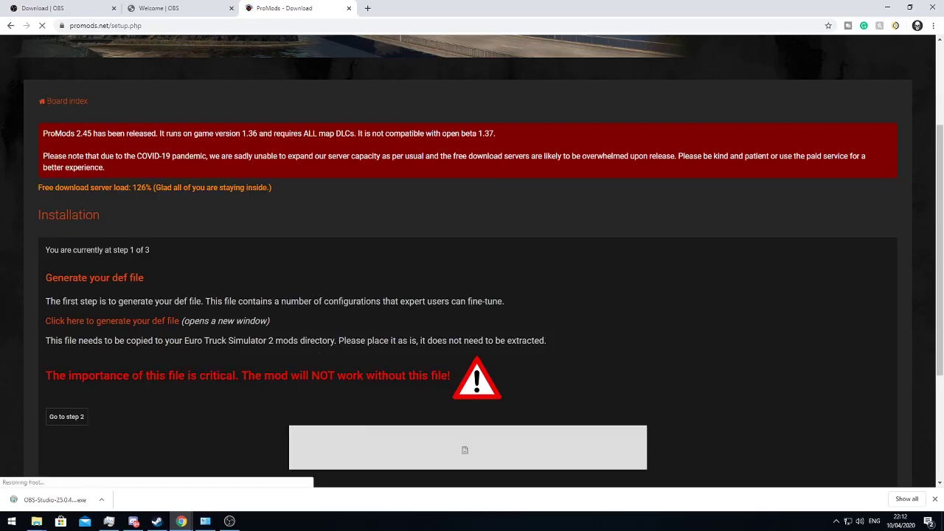
- Generate and download promods-def-v243.scs with Rusmap map zoom compatibility ticked
left_click(152, 322)
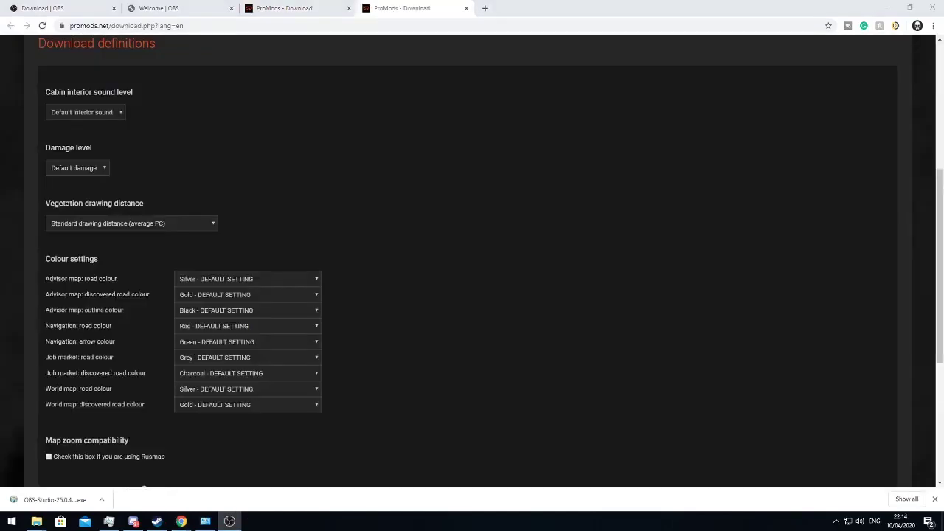
scroll(525, 325, "down", 3)
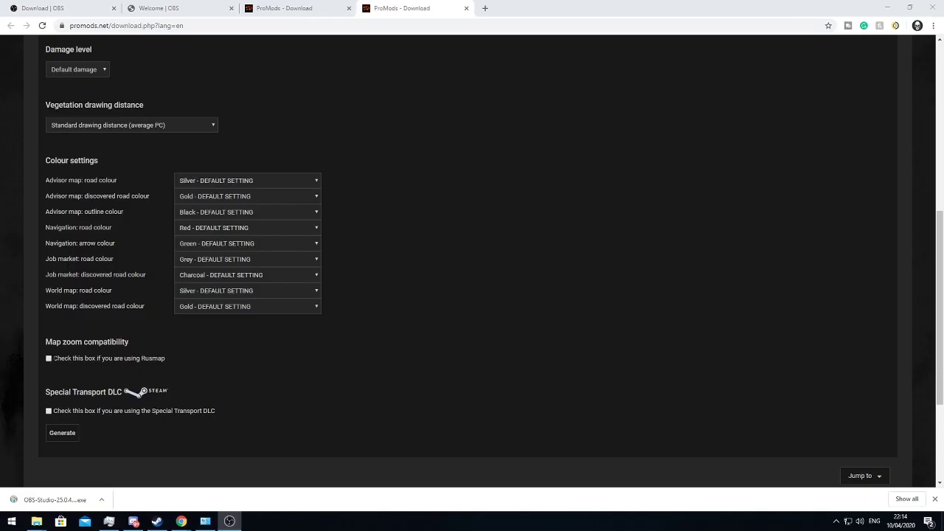
left_click(49, 359)
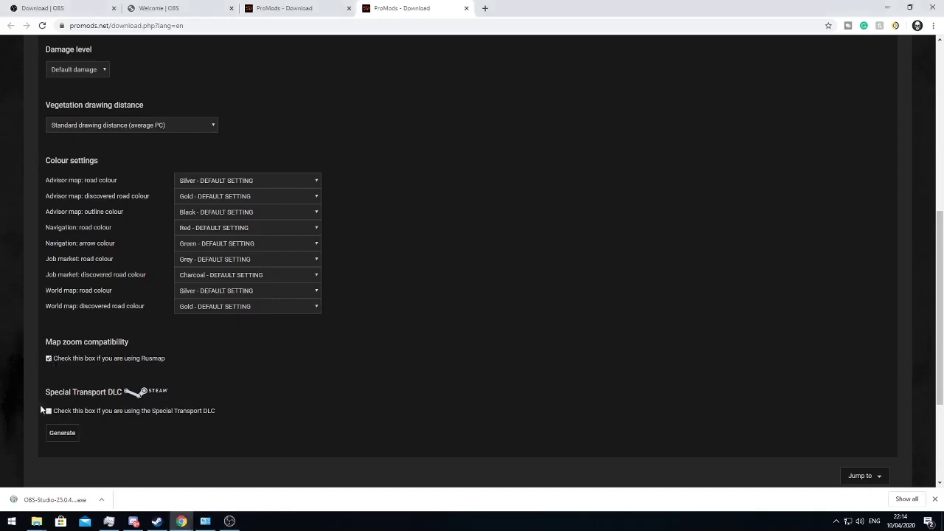
left_click(65, 438)
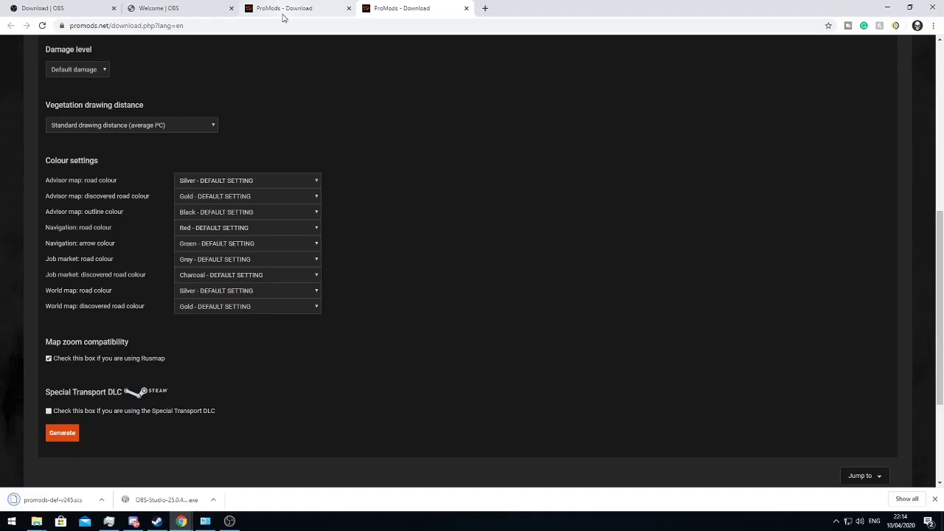
- Return to the ProMods installation page, confirm English and advance to step 2
scroll(205, 360, "up", 5)
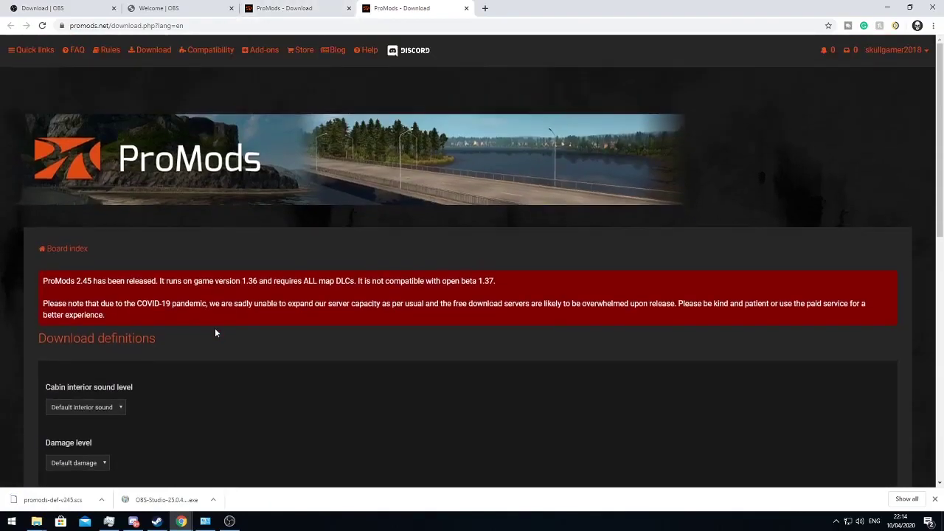
left_click(156, 57)
scroll(324, 226, "down", 4)
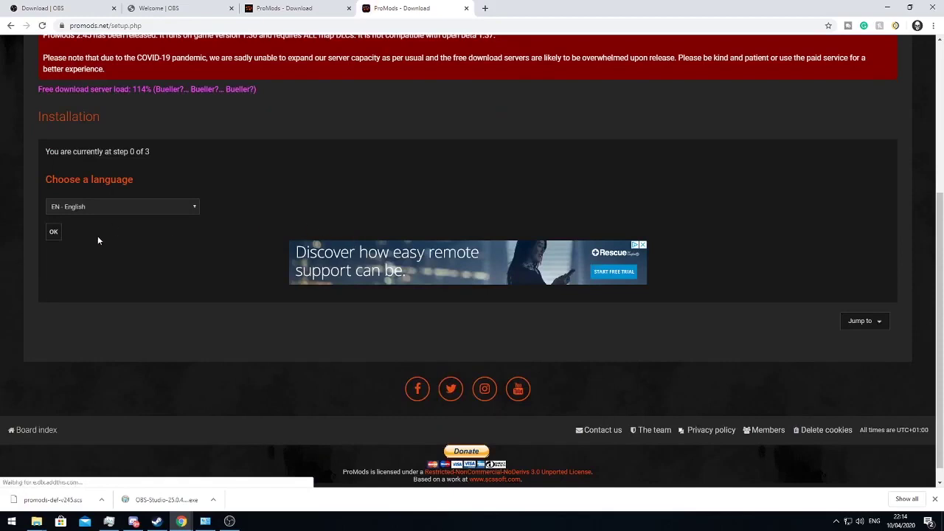
left_click(56, 233)
scroll(209, 284, "down", 2)
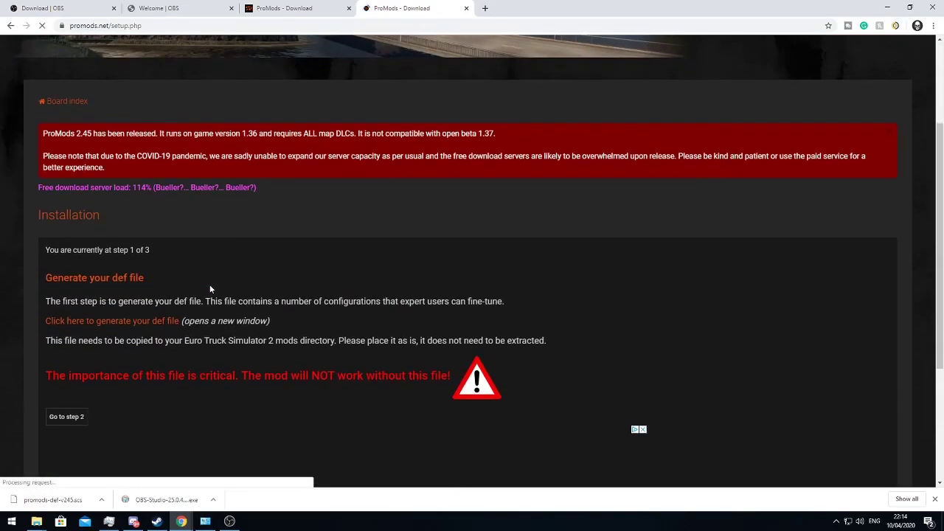
left_click(73, 419)
- Review the paragraph listing the required map DLCs
scroll(307, 337, "down", 5)
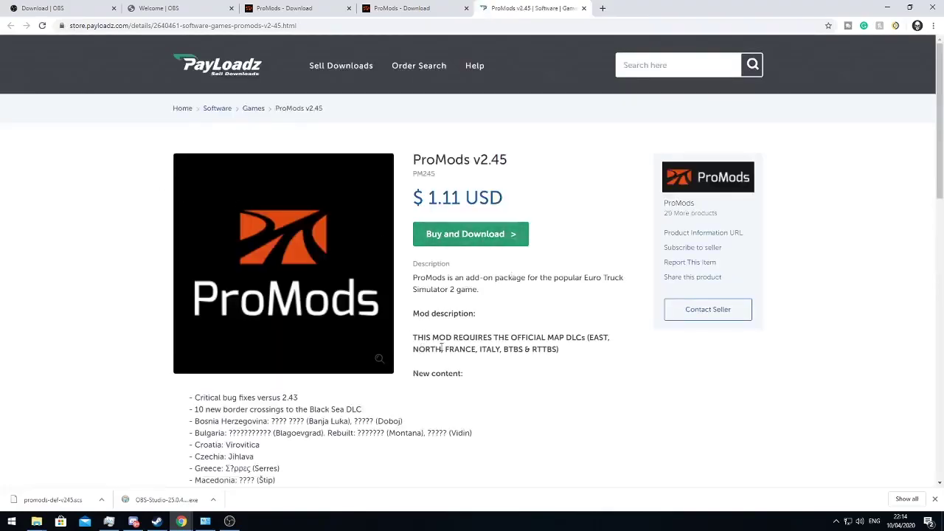
left_click_drag(559, 350, 413, 337)
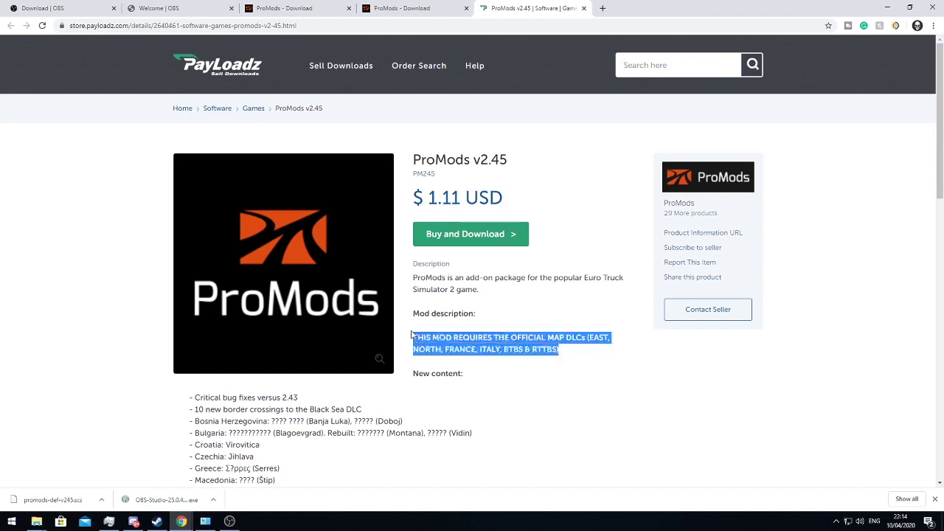
left_click(609, 370)
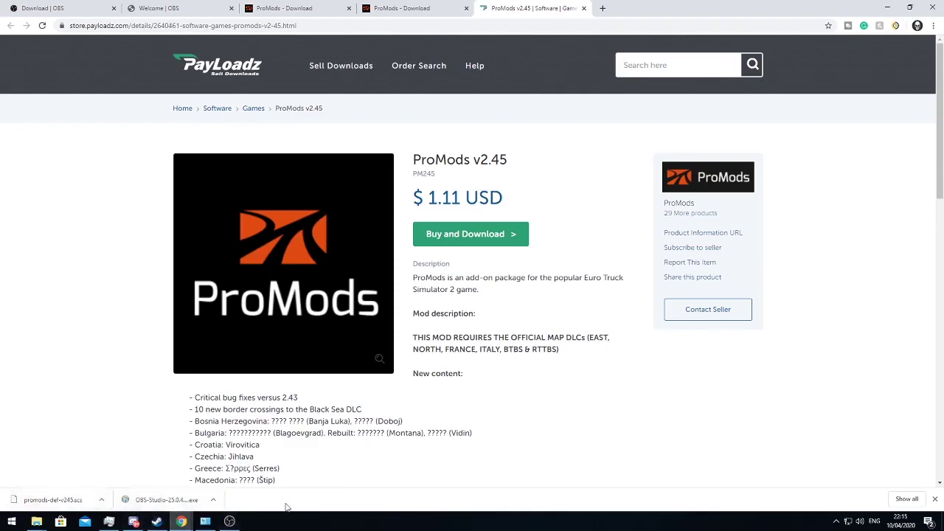
- Open the Middle-East Add-On Pack v2.45 download page from the ProMods installation tab
left_click(423, 13)
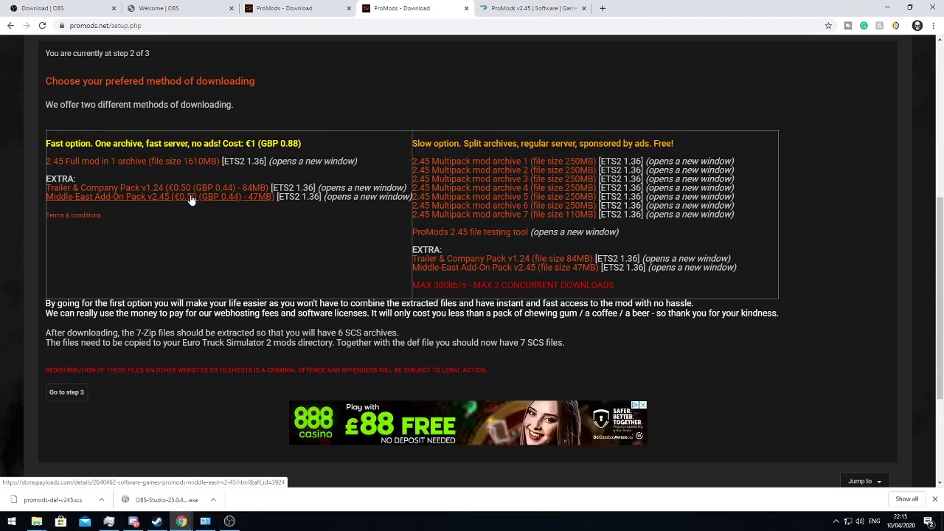
left_click(190, 199)
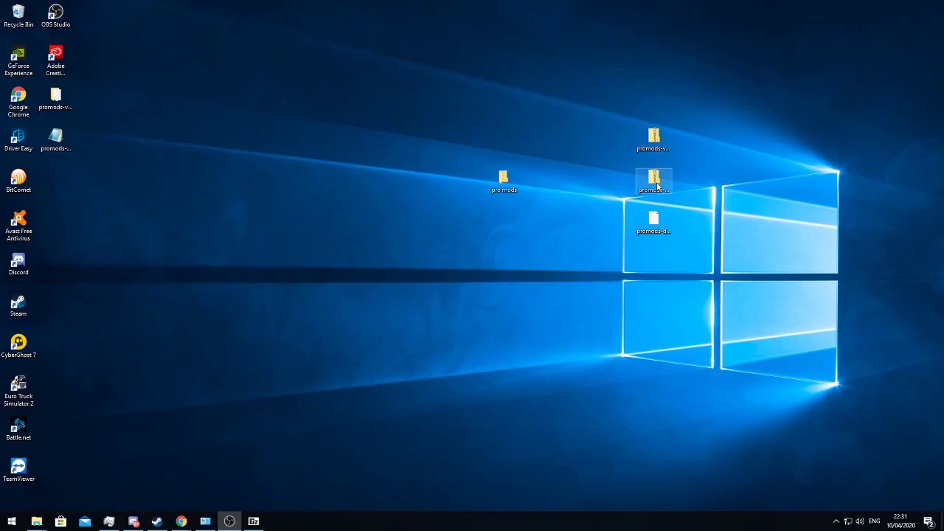
- Extract the promods-me-v245 zip archive into the Desktop's pro mods folder
right_click(656, 185)
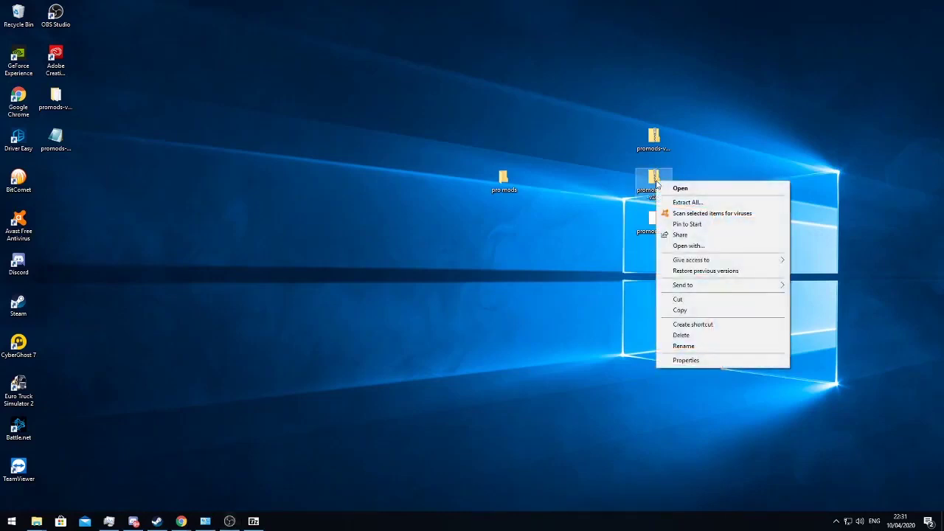
left_click(683, 203)
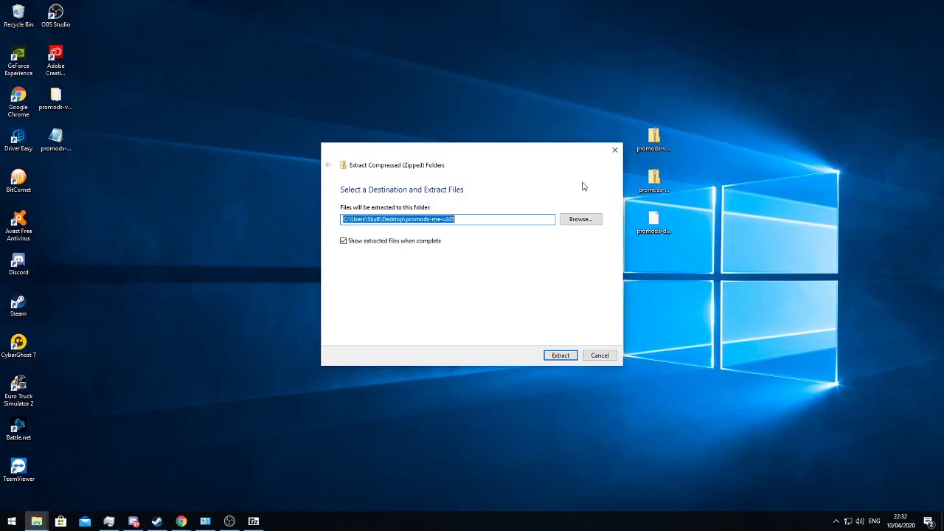
mouse_move(500, 155)
left_mouse_down()
mouse_move(373, 205)
mouse_move(407, 253)
left_mouse_up()
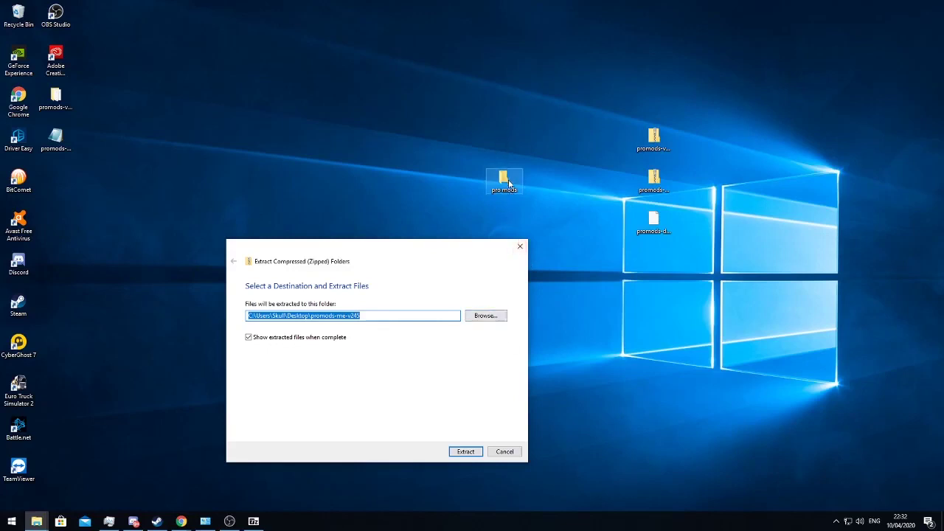
left_click(489, 317)
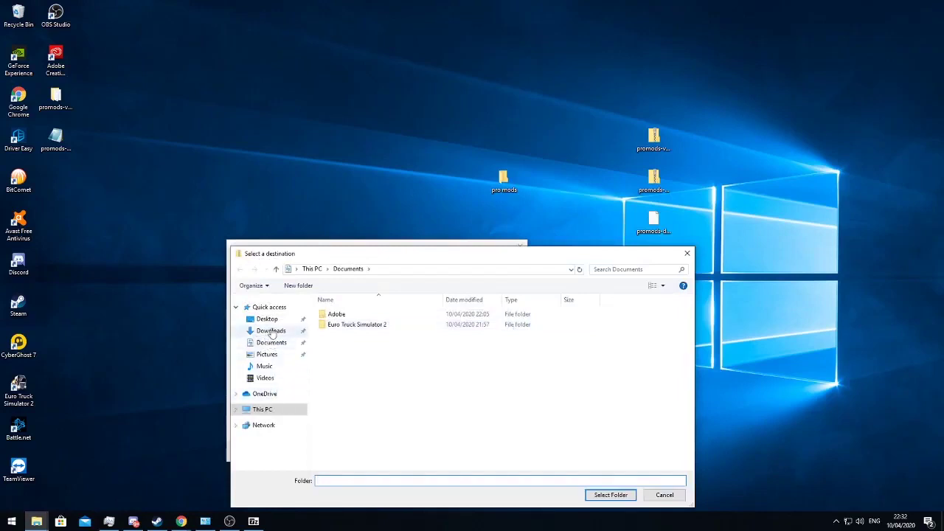
left_click(266, 318)
left_click(340, 314)
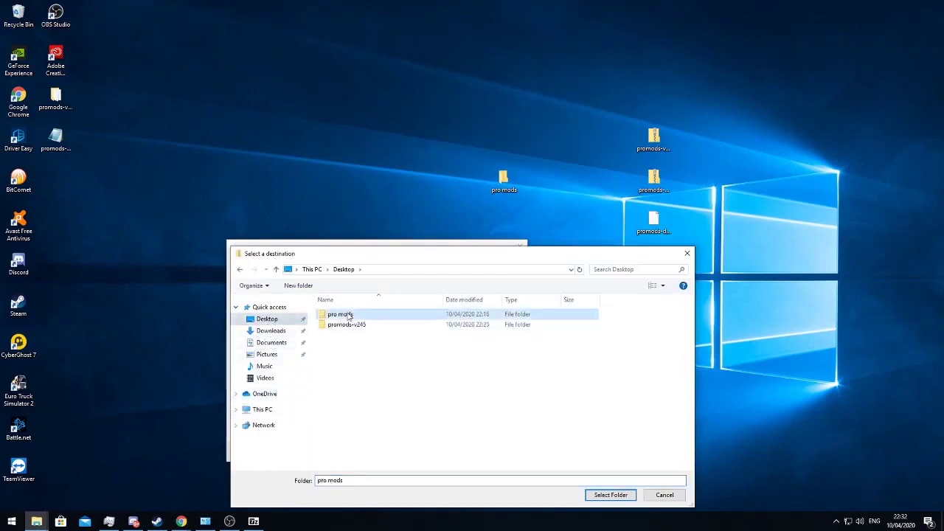
left_click(599, 495)
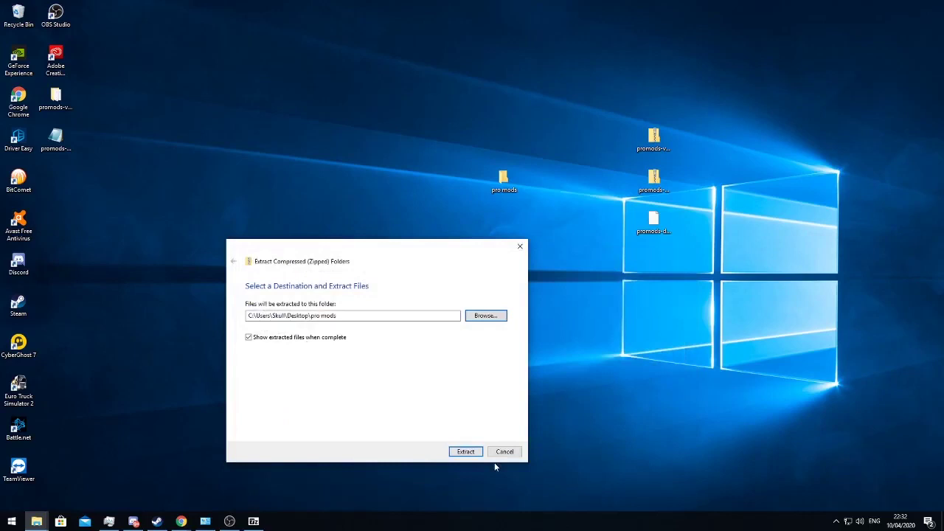
left_click(465, 452)
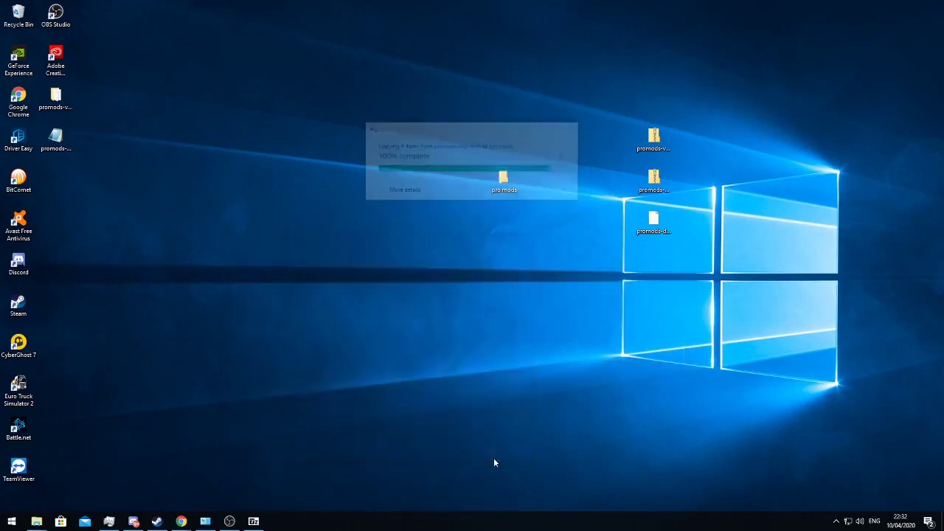
- Extract the promods zip into pro mods again, replacing the 3 same-named files
right_click(655, 180)
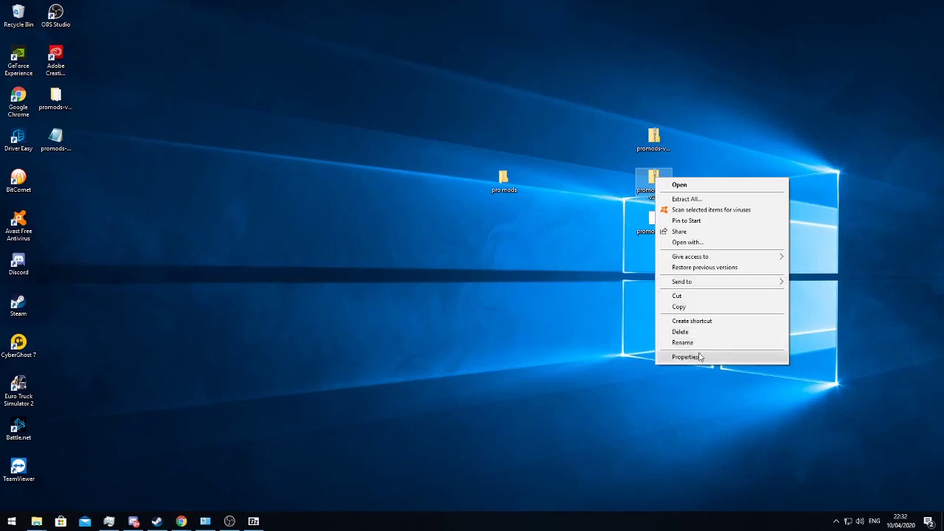
left_click(693, 200)
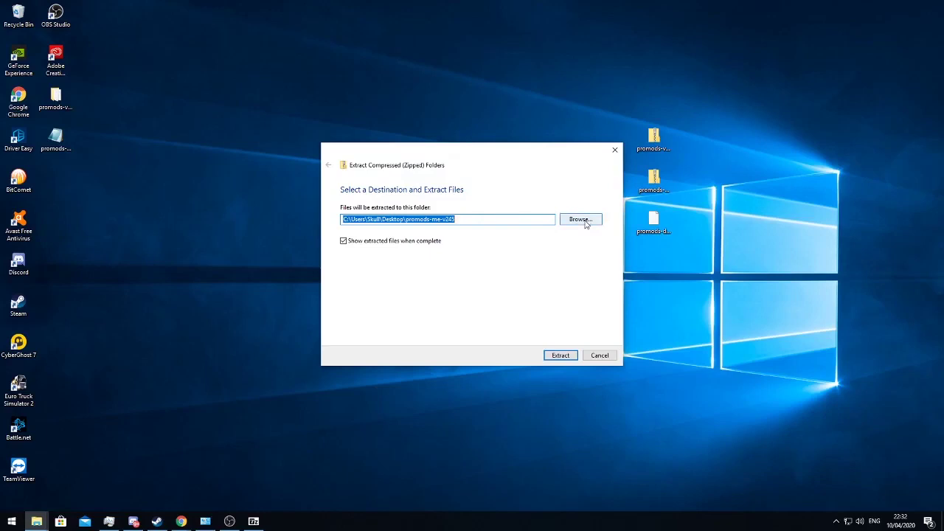
left_click(581, 220)
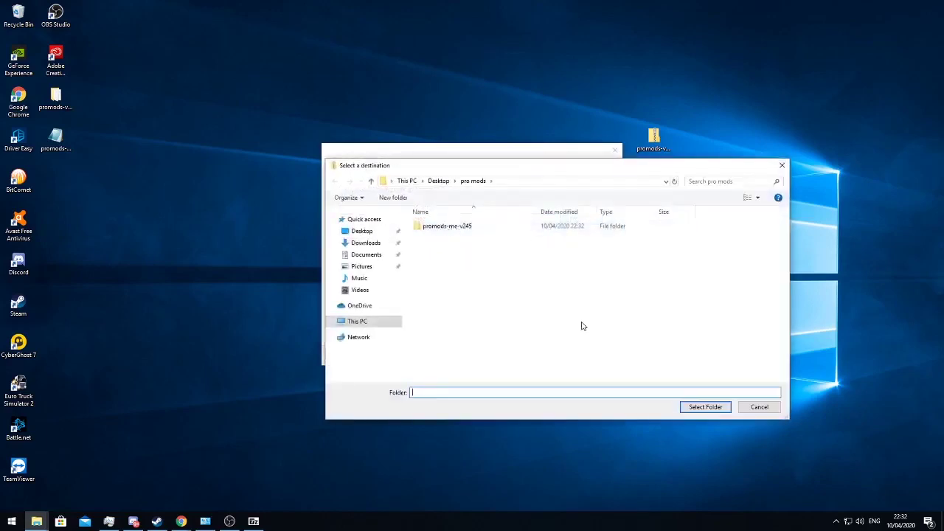
left_click(703, 406)
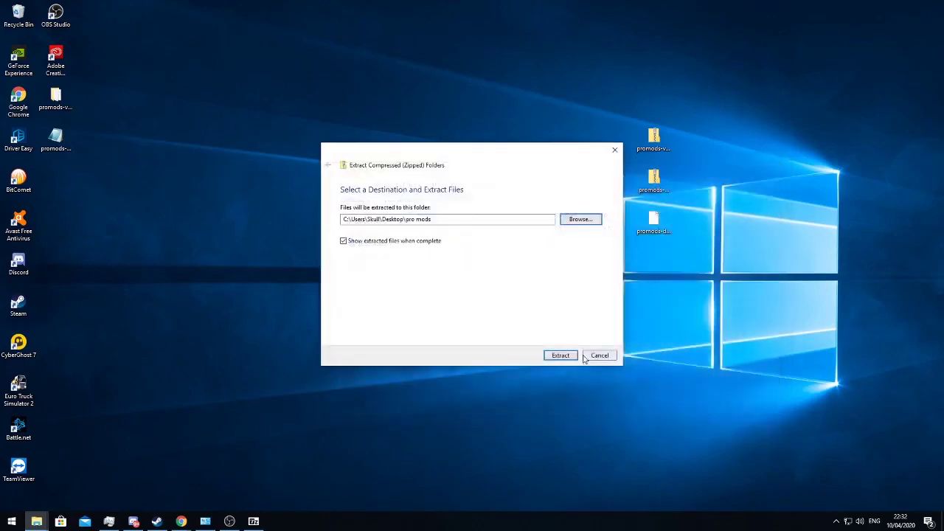
left_click(560, 355)
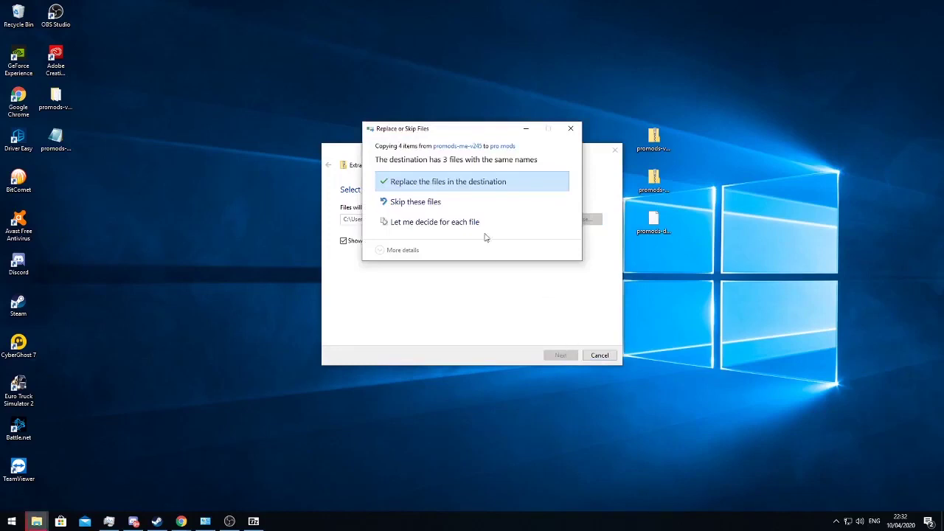
left_click(474, 185)
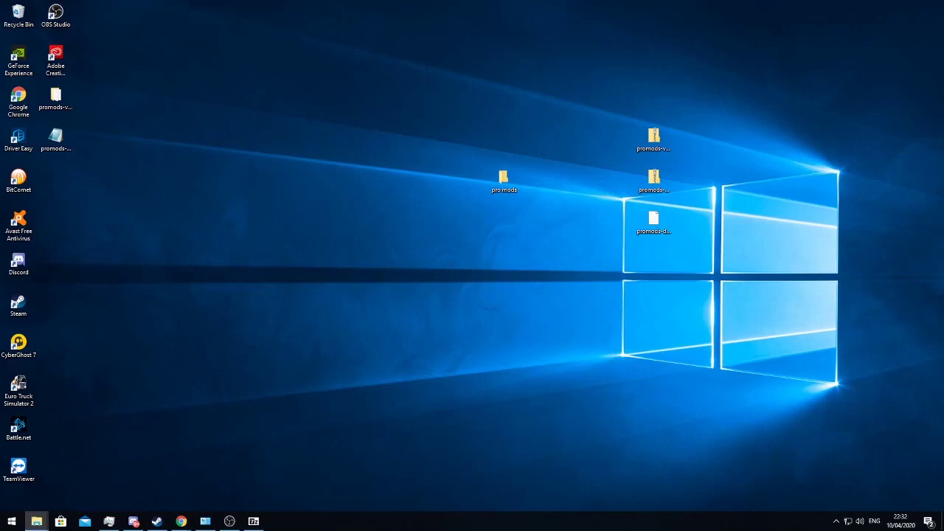
- Copy promods-me-assets, promods-me-defmap and readme from promods-me-v245 up into pro mods
double_click(503, 181)
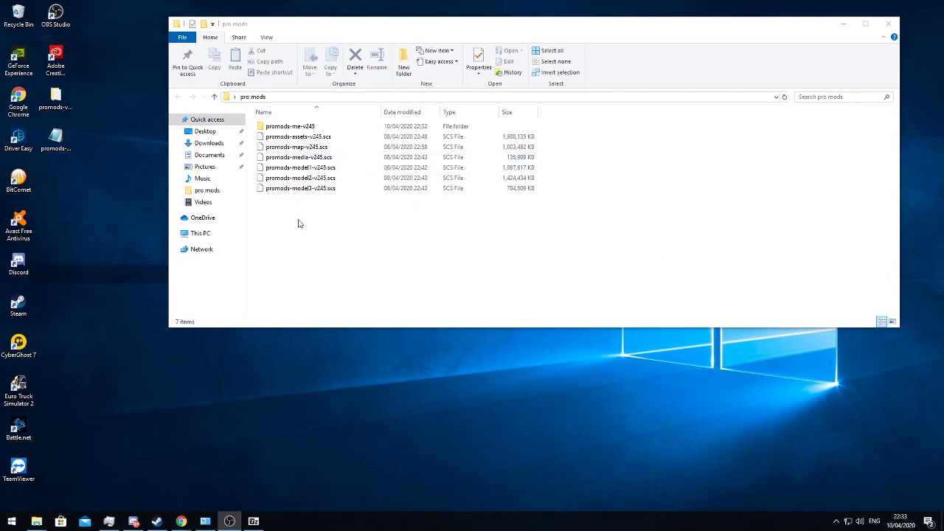
double_click(297, 130)
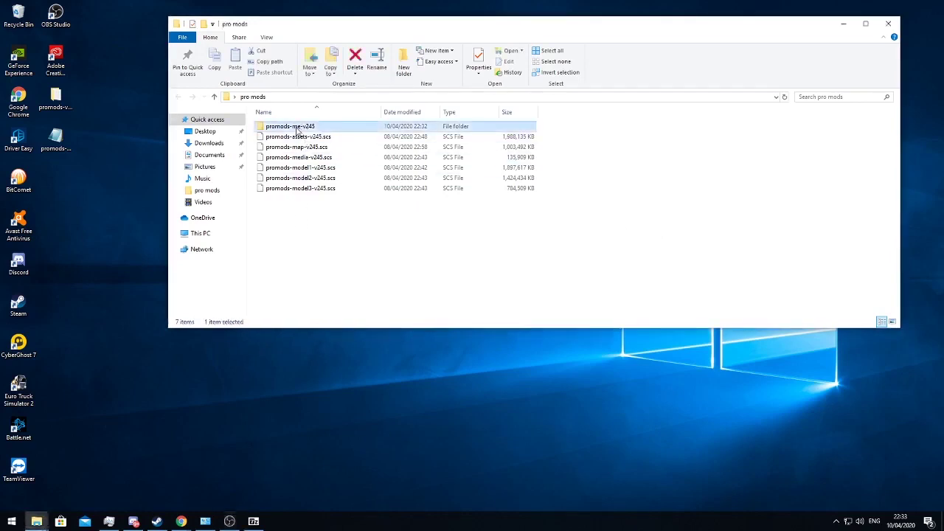
mouse_move(674, 149)
left_mouse_down()
mouse_move(254, 122)
mouse_move(412, 124)
left_mouse_up()
right_click(413, 126)
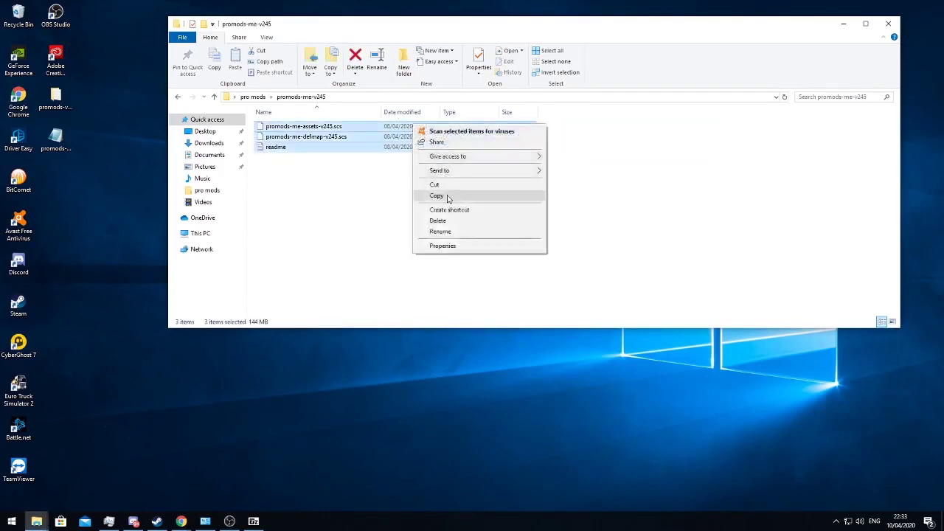
left_click(447, 196)
left_click(179, 98)
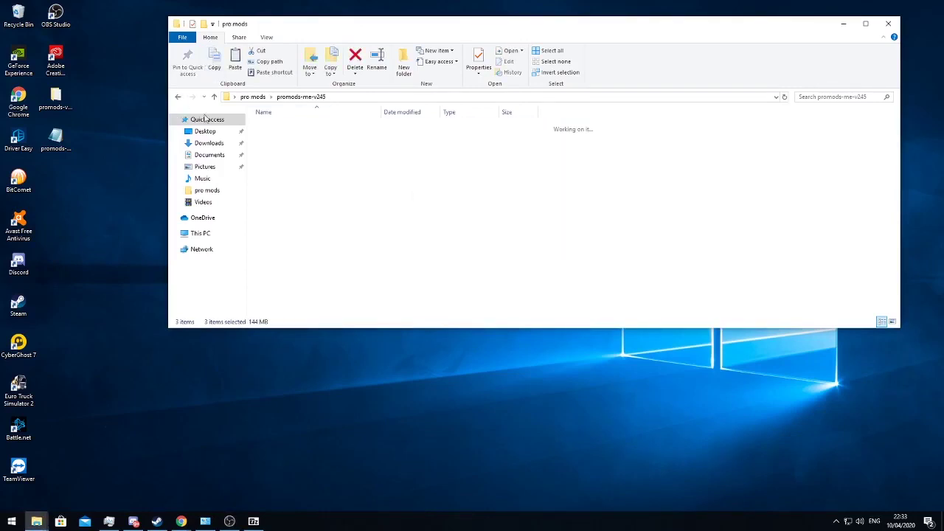
right_click(313, 236)
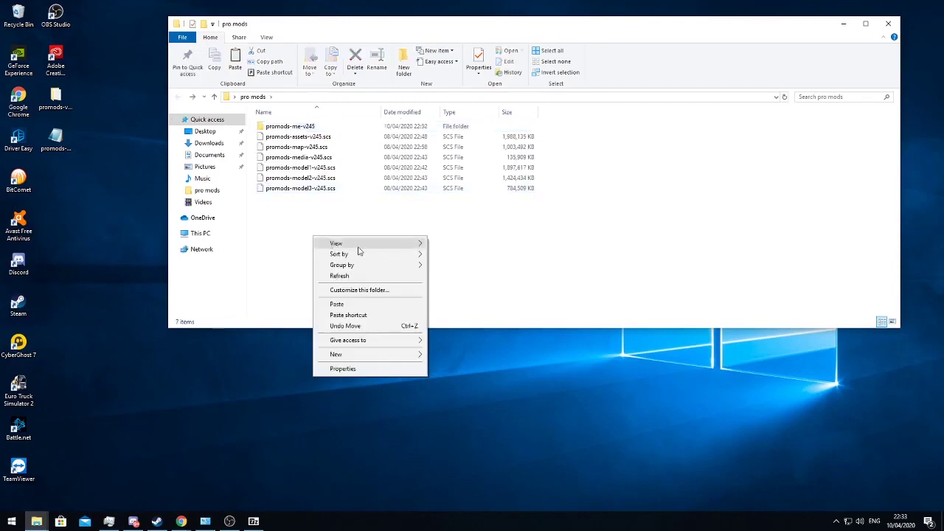
left_click(373, 304)
left_click(483, 307)
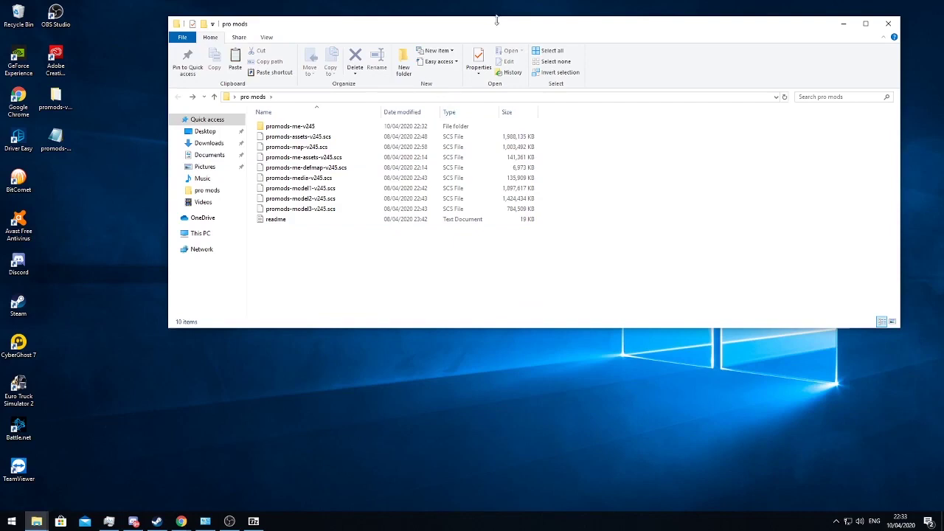
- Delete the promods-me-v245 folder and snap the pro mods window to the right half
left_click(291, 128)
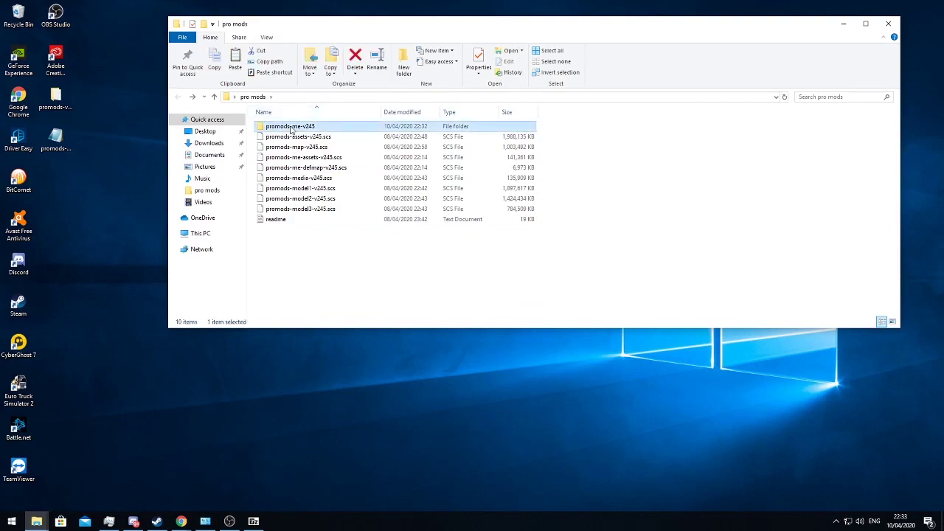
key("Delete")
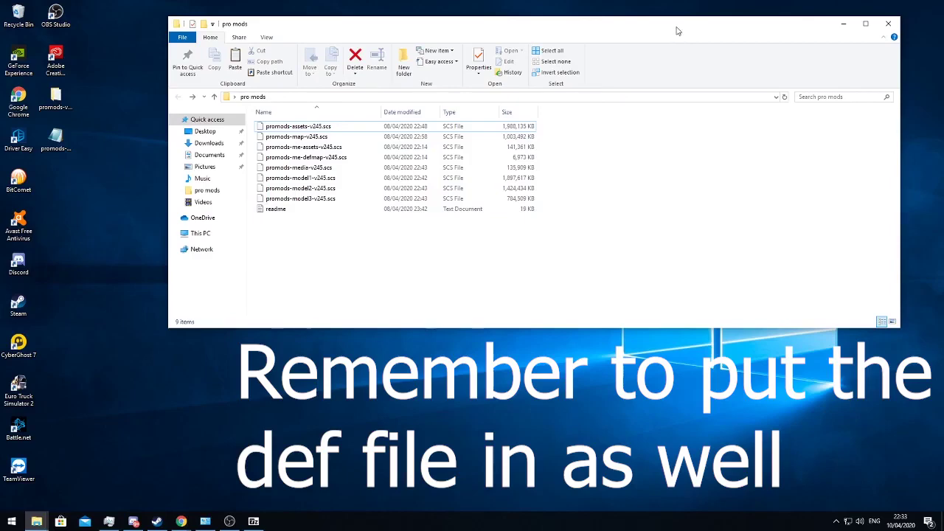
key("super+Right")
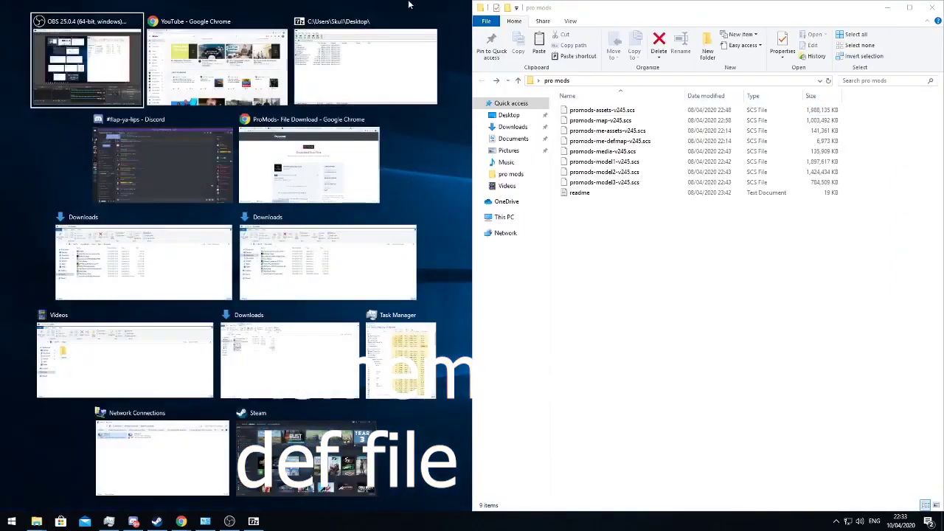
- Move the eight ProMods .scs files into Documents > Euro Truck Simulator 2 > mod
left_click(409, 8)
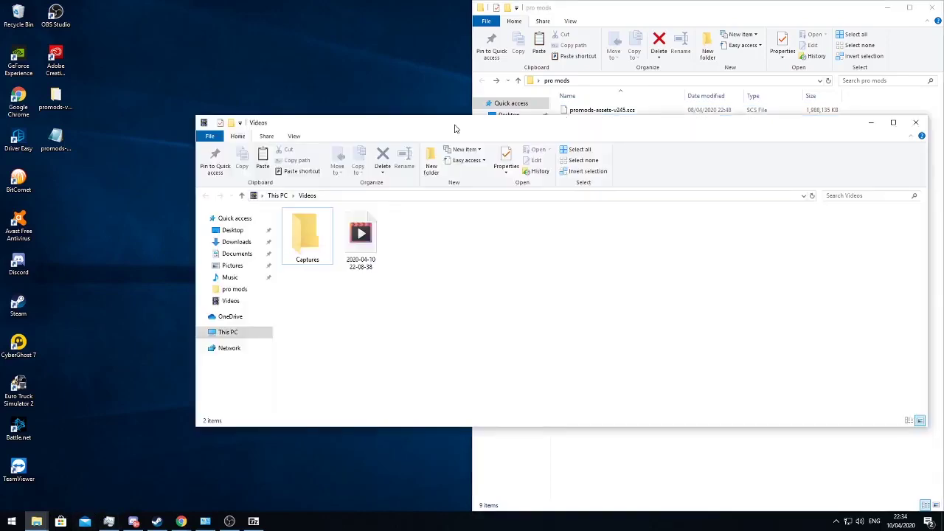
key("super+Left")
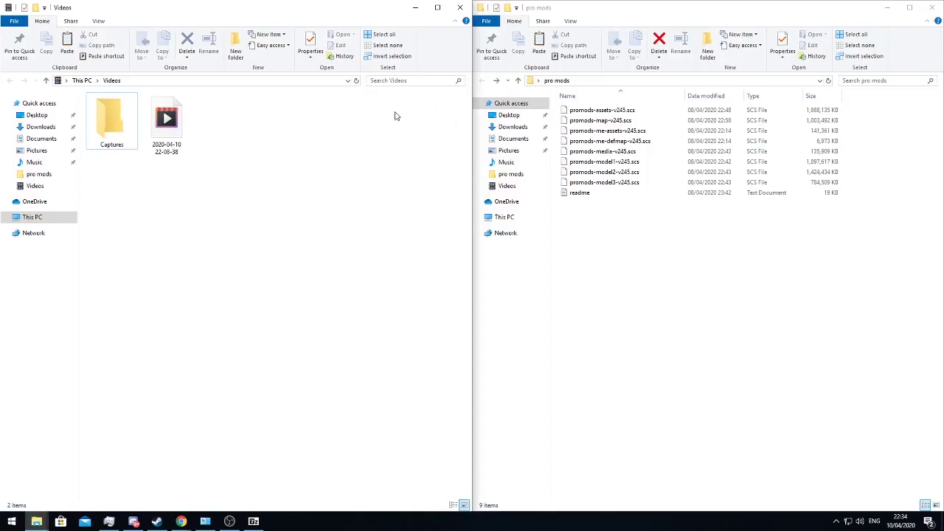
left_click(41, 140)
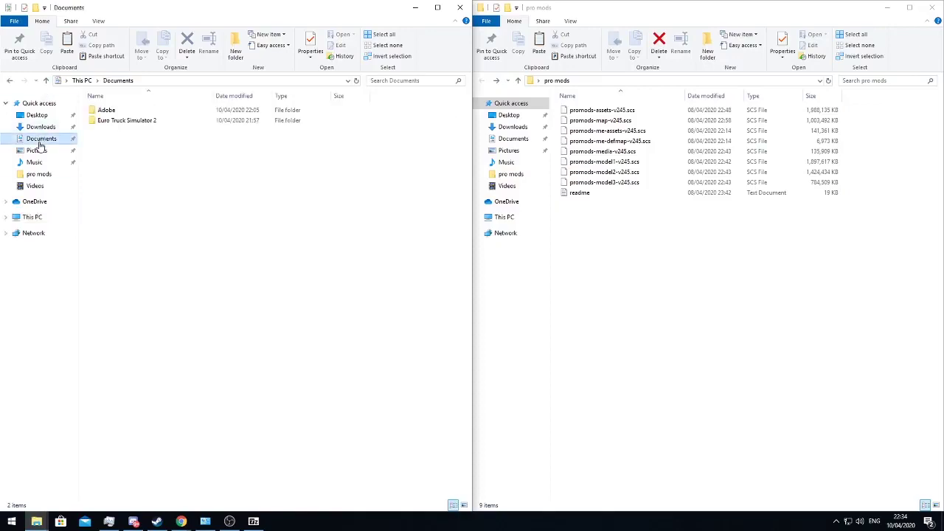
double_click(155, 121)
double_click(147, 122)
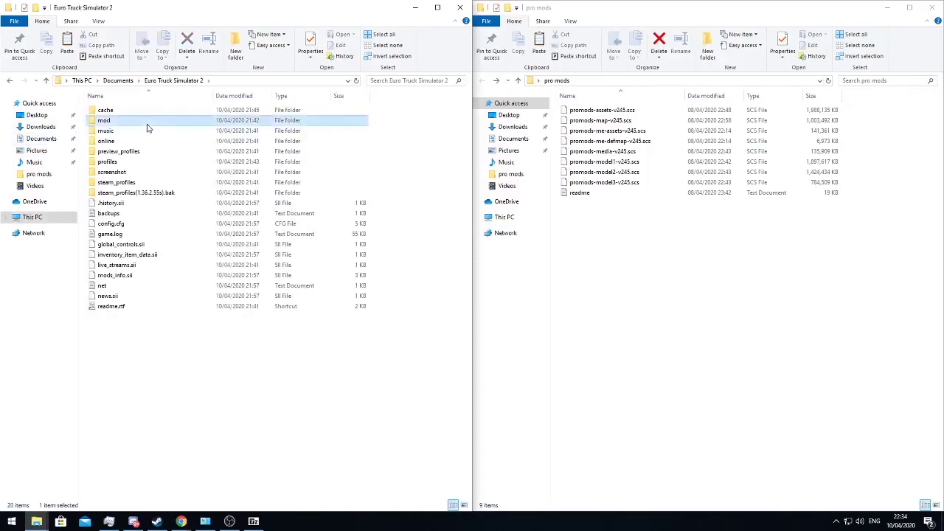
mouse_move(877, 180)
left_mouse_down()
mouse_move(800, 174)
mouse_move(701, 111)
mouse_move(320, 181)
mouse_move(238, 186)
left_mouse_up()
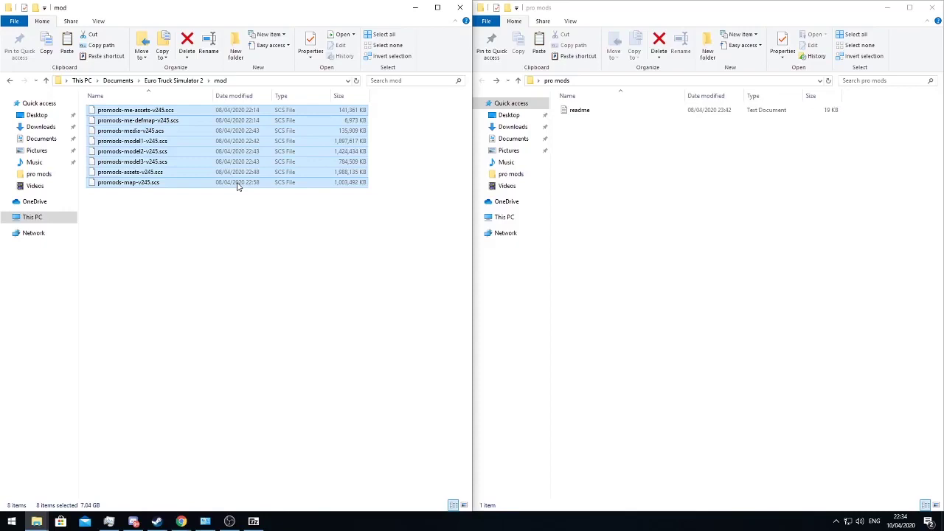
key("super+d")
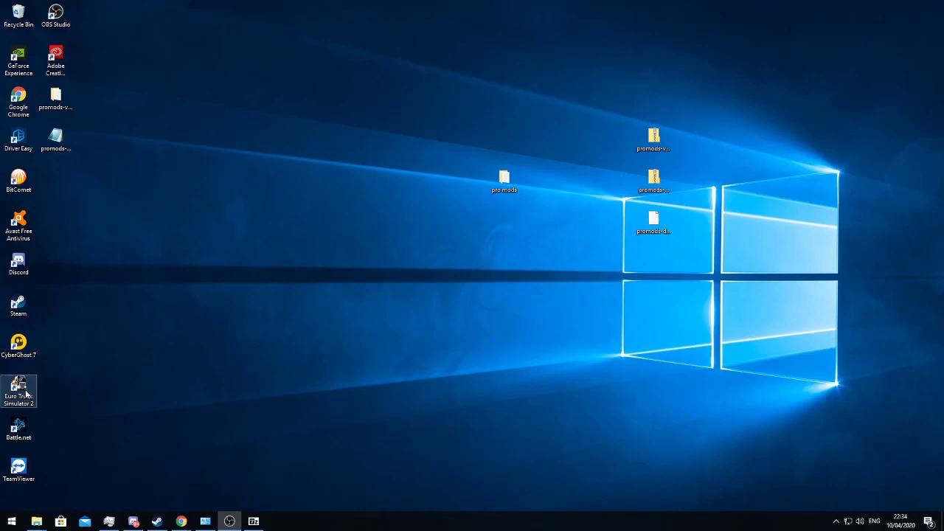
- Launch Euro Truck Simulator 2 into Mod Manager and browse the installed ProMods 2.45 and Middle-East packages
double_click(19, 391)
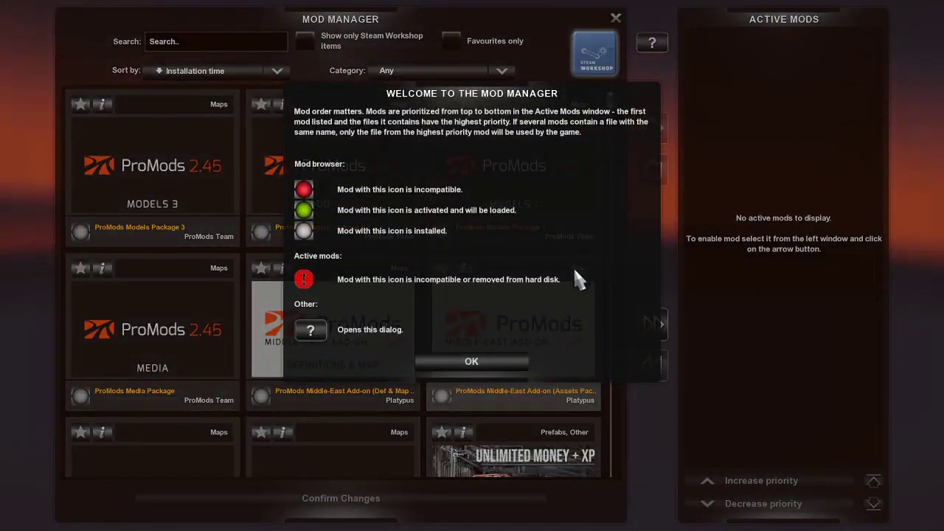
left_click(471, 362)
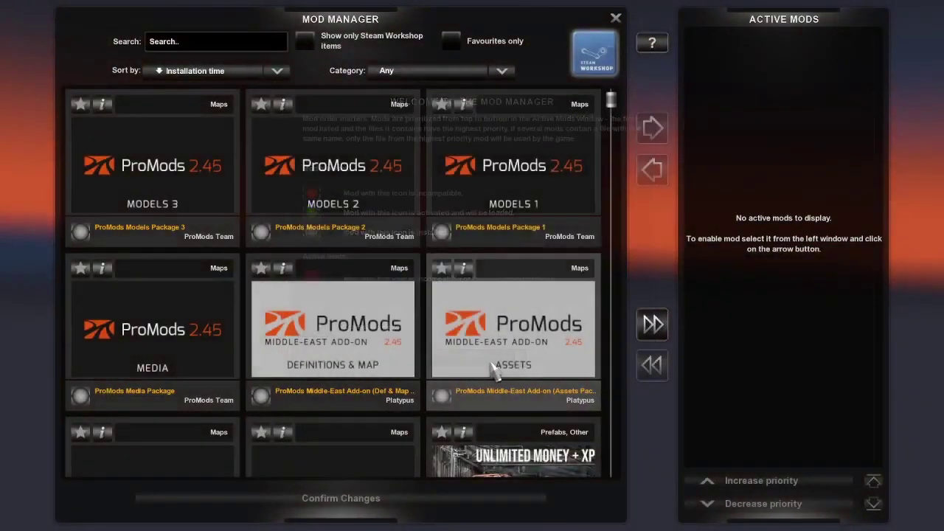
scroll(472, 310, "down", 2)
scroll(473, 310, "down", 4)
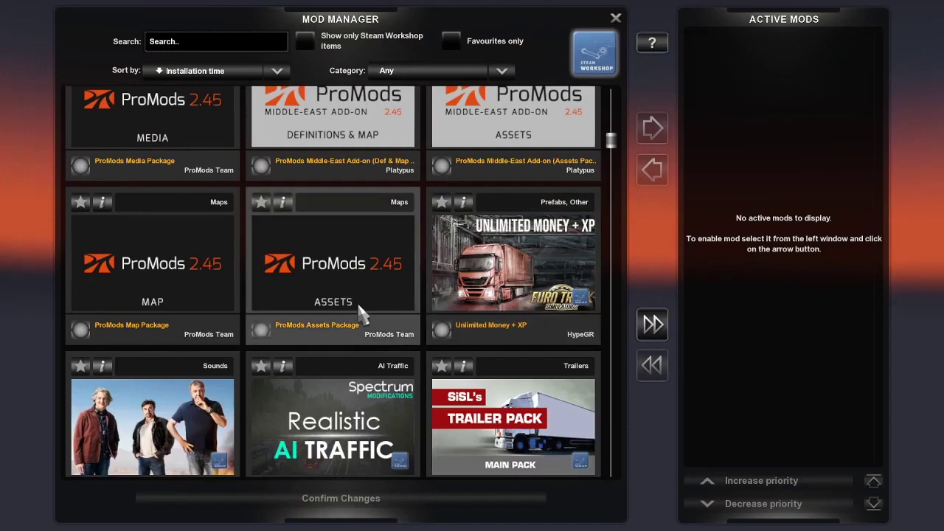
scroll(265, 243, "up", 3)
scroll(265, 242, "up", 3)
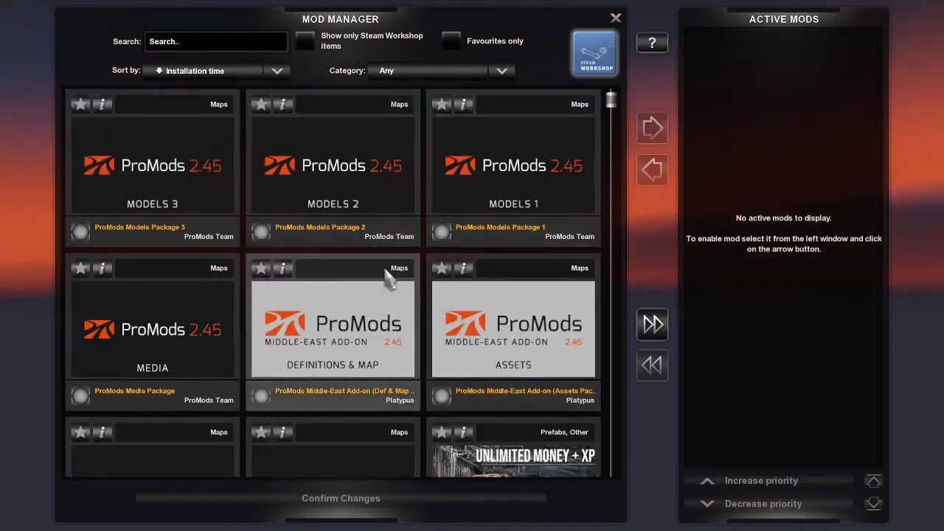
scroll(354, 295, "down", 1)
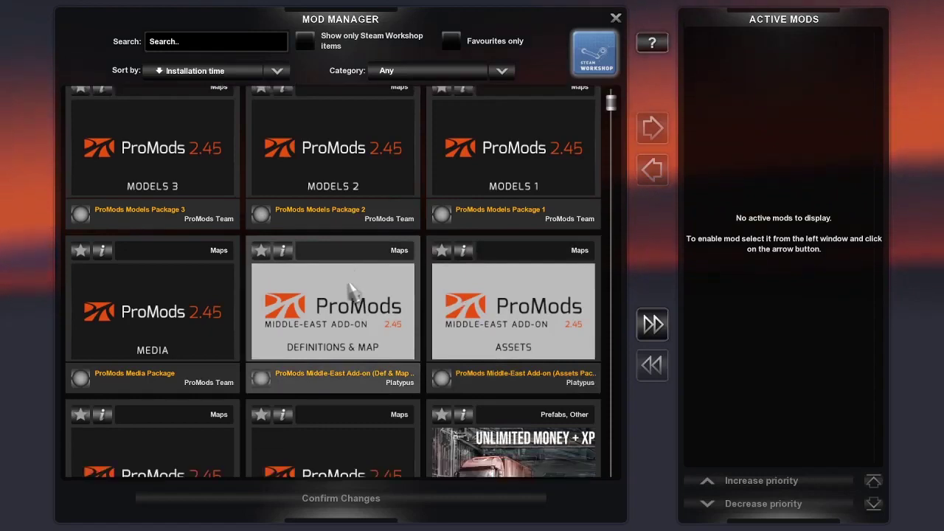
scroll(299, 306, "down", 2)
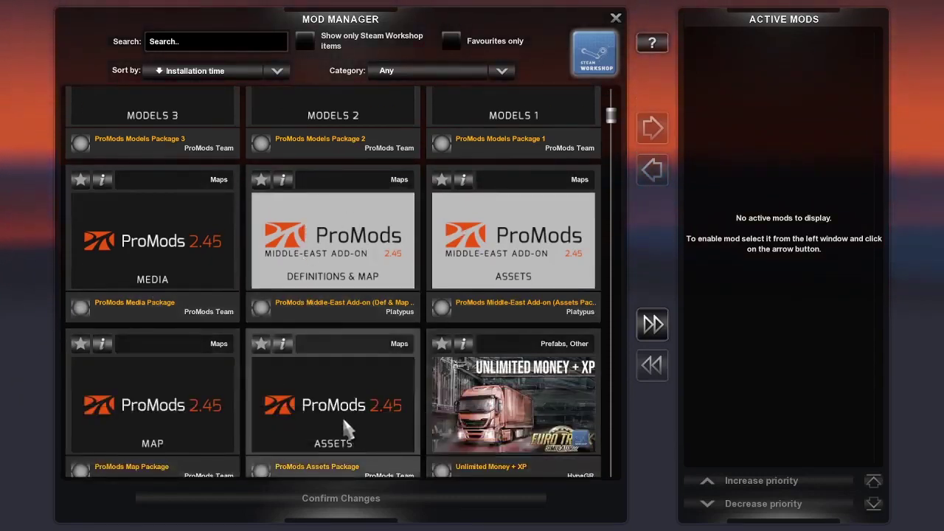
- Activate the ProMods Assets Package and ProMods Models Packages 1, 2 and 3
left_click(324, 439)
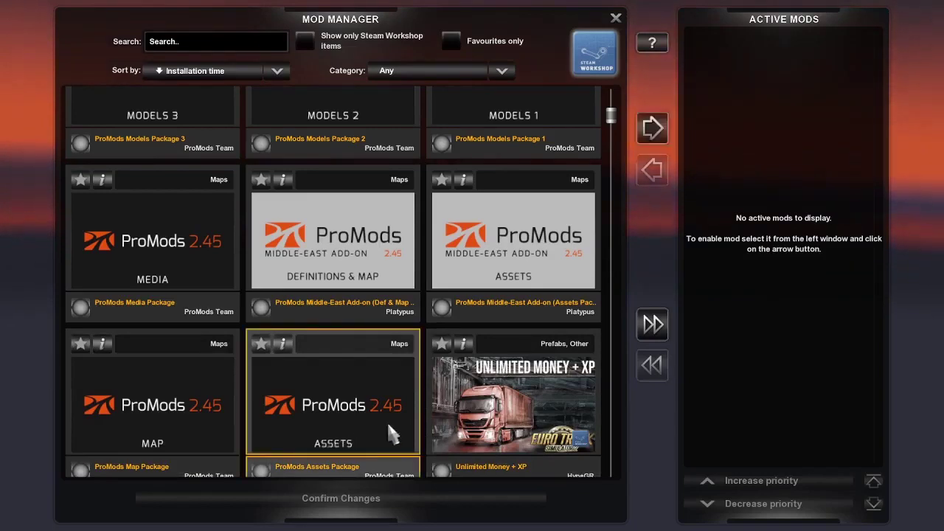
left_click(654, 126)
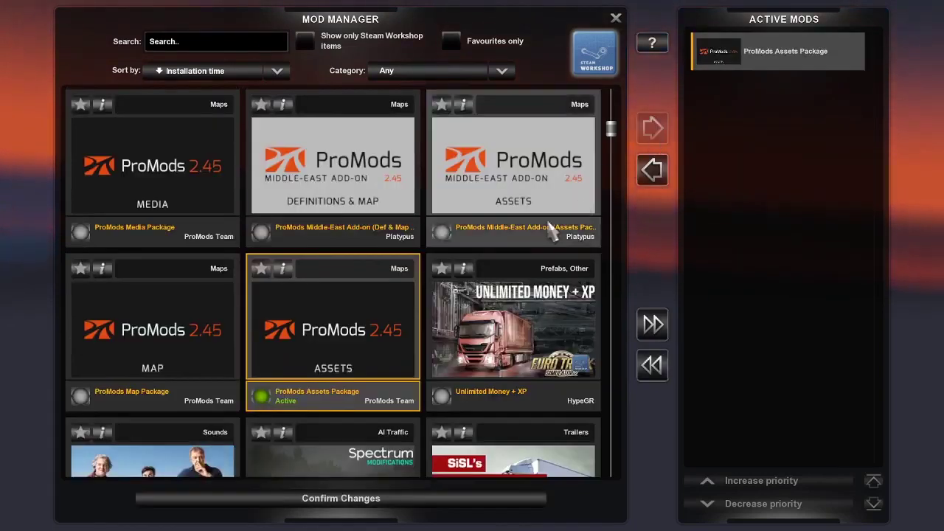
scroll(332, 336, "up", 2)
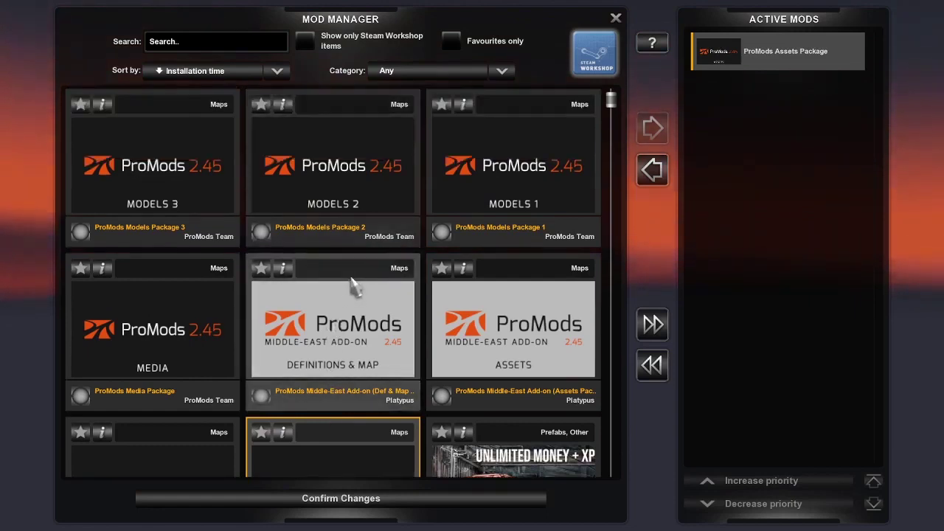
left_click(470, 231)
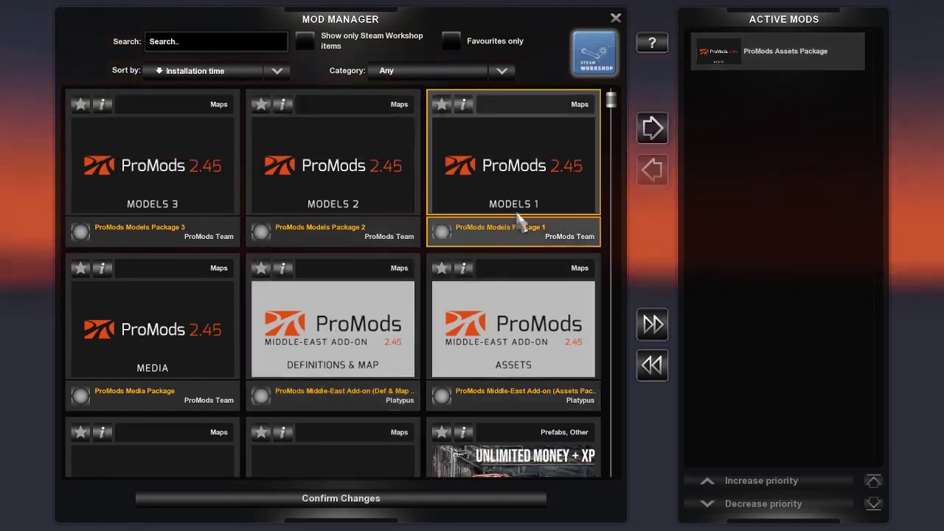
left_click(638, 137)
left_click(337, 204)
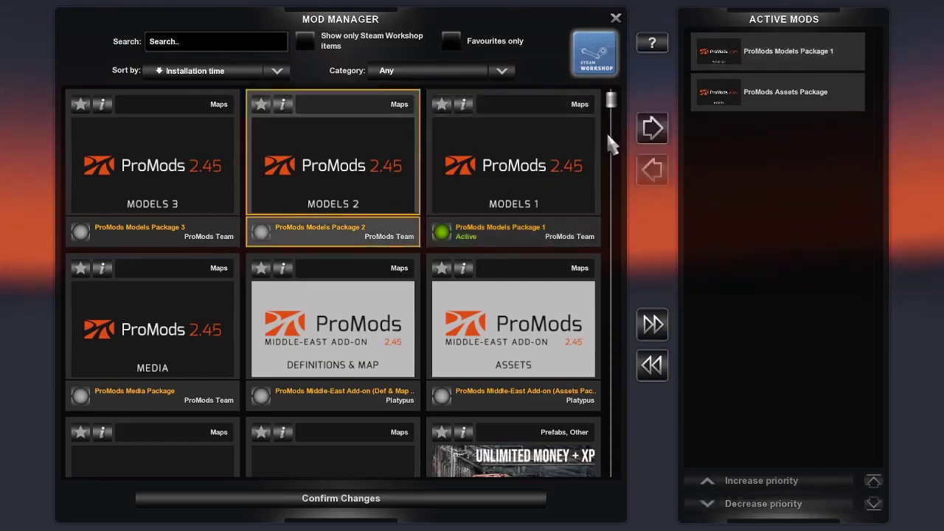
left_click(654, 130)
left_click(155, 181)
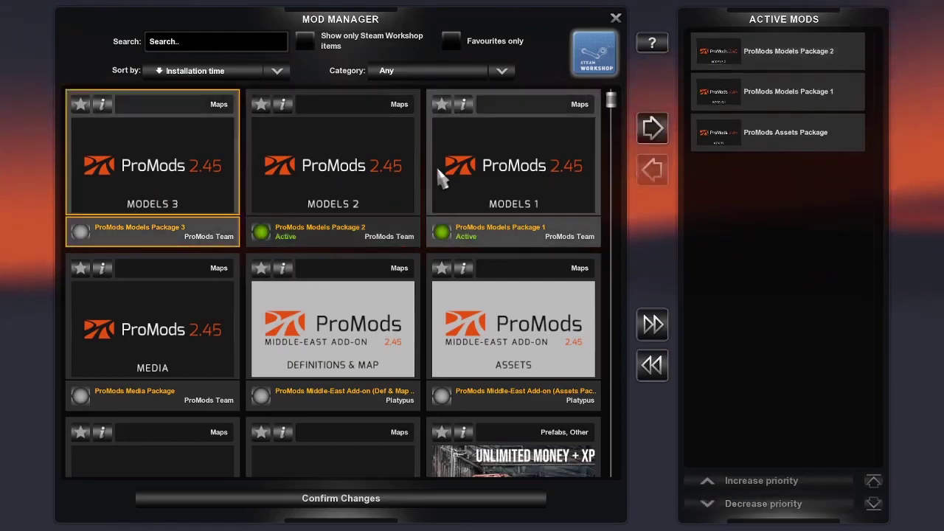
left_click(654, 130)
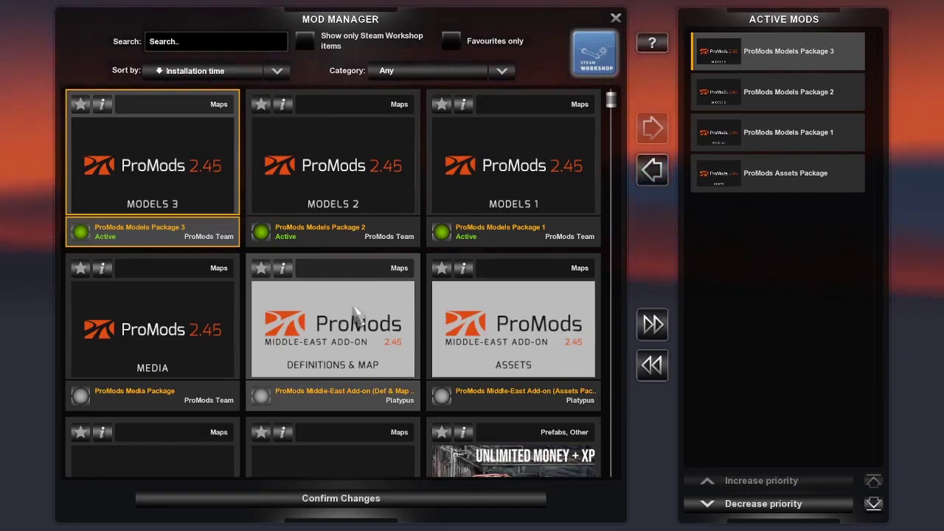
- Activate the ProMods Media Package and ProMods Map Package
double_click(132, 334)
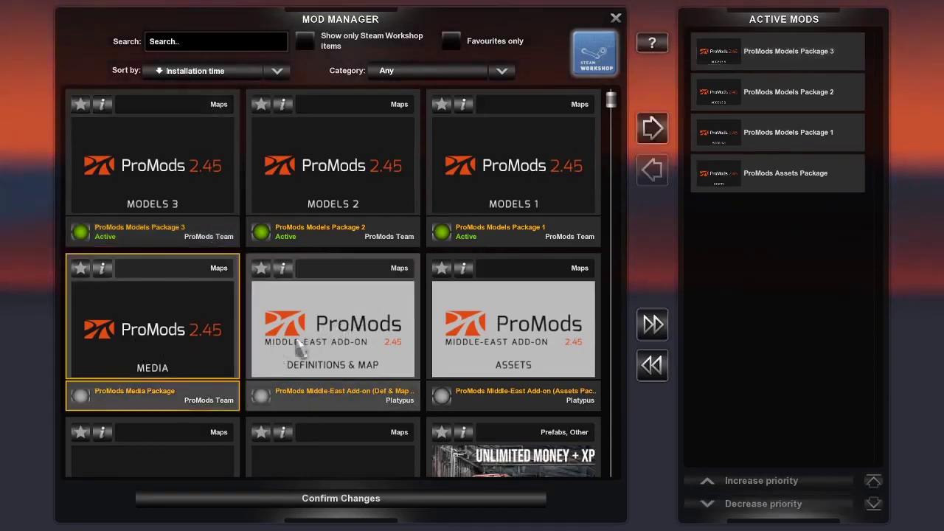
scroll(302, 347, "down", 2)
double_click(153, 310)
scroll(440, 412, "down", 2)
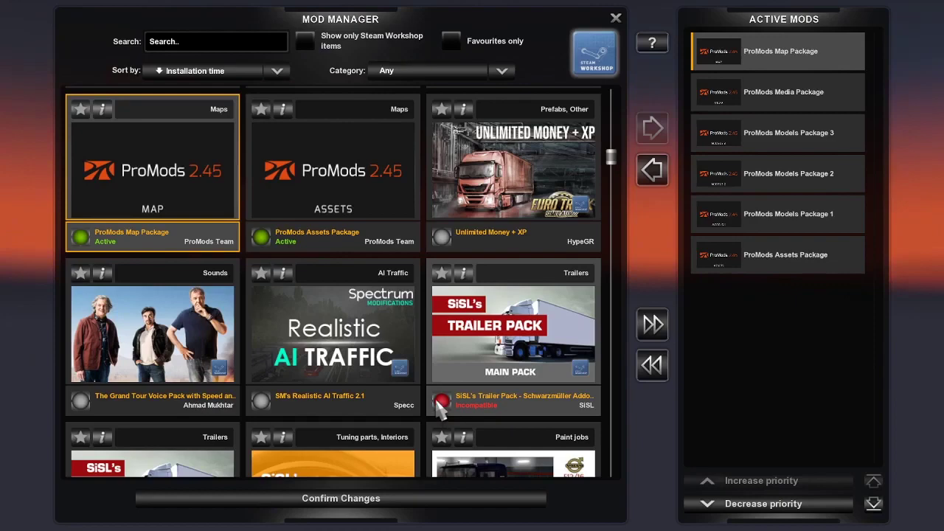
scroll(440, 412, "up", 5)
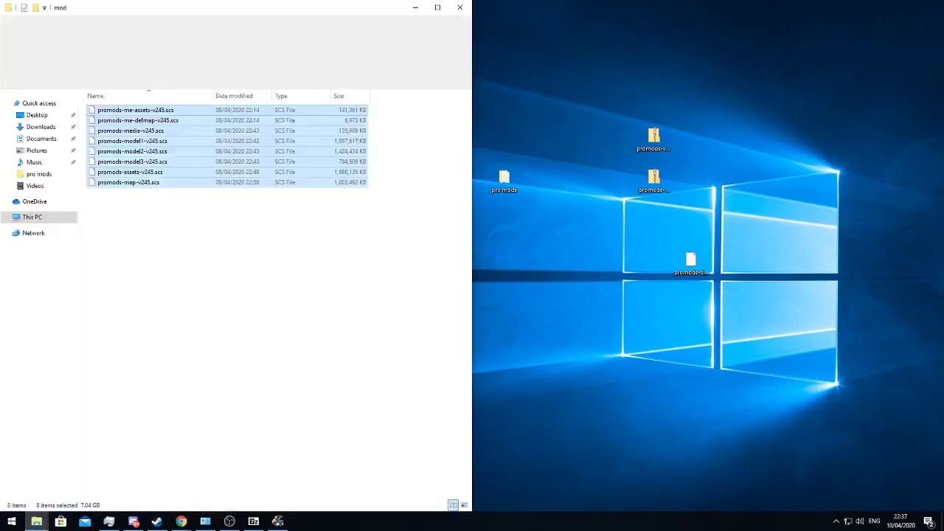
- Move promods-def-v245.scs from the desktop into the Euro Truck Simulator 2 mod folder
left_click(317, 307)
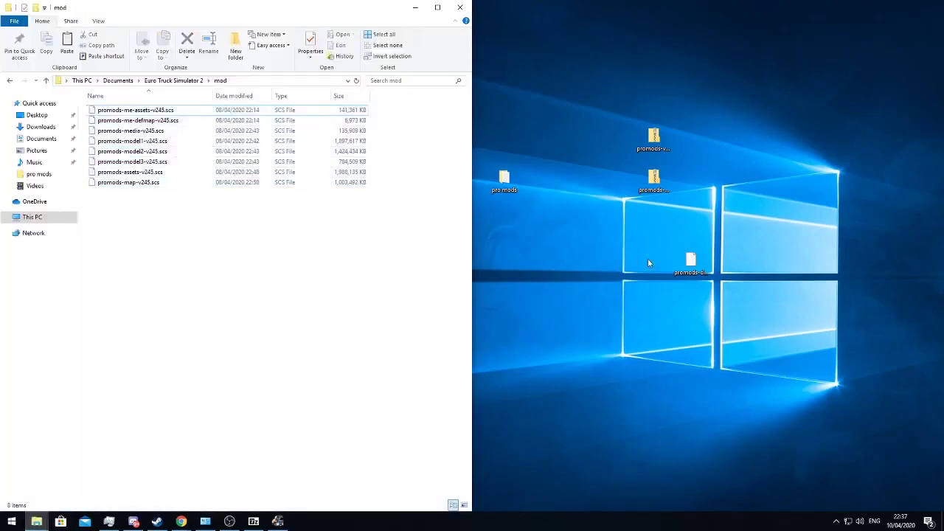
left_click_drag(456, 276, 209, 222)
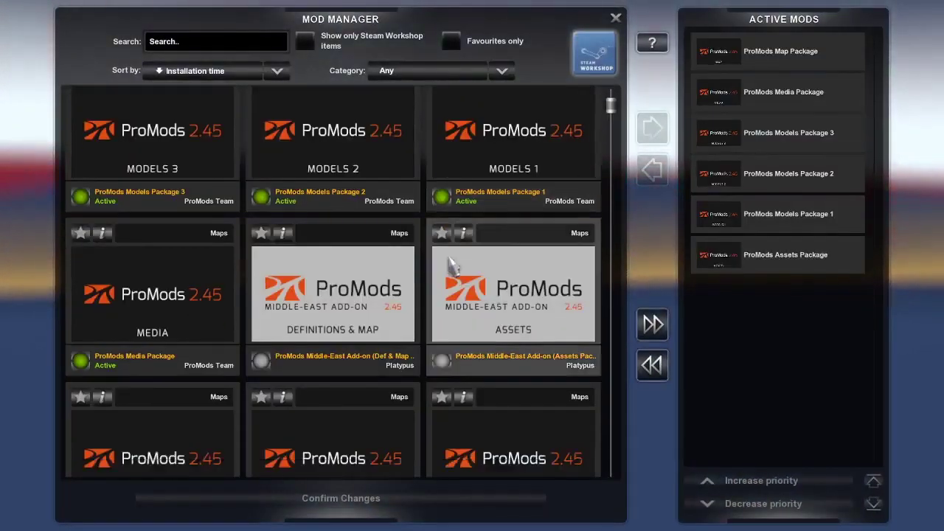
scroll(451, 265, "down", 1)
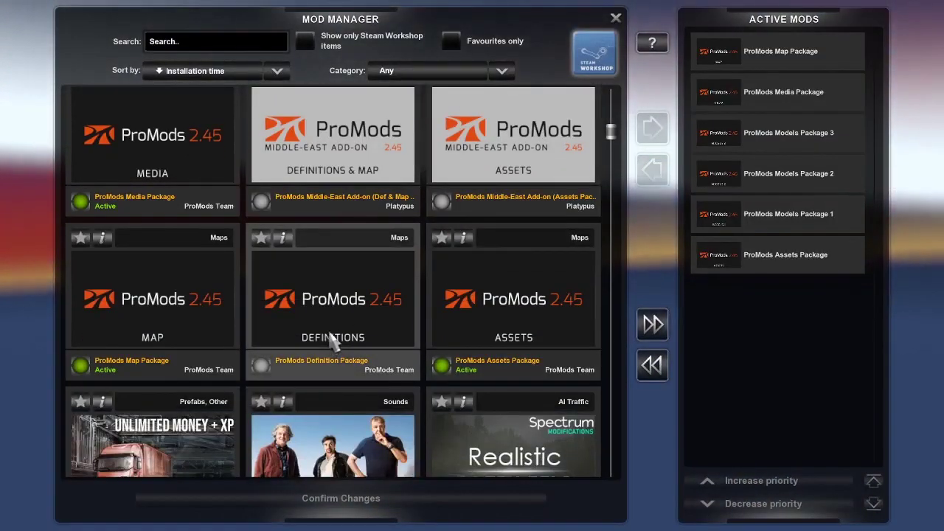
- Activate the ProMods Definition Package in the Mod Manager
left_click(333, 340)
left_click(653, 129)
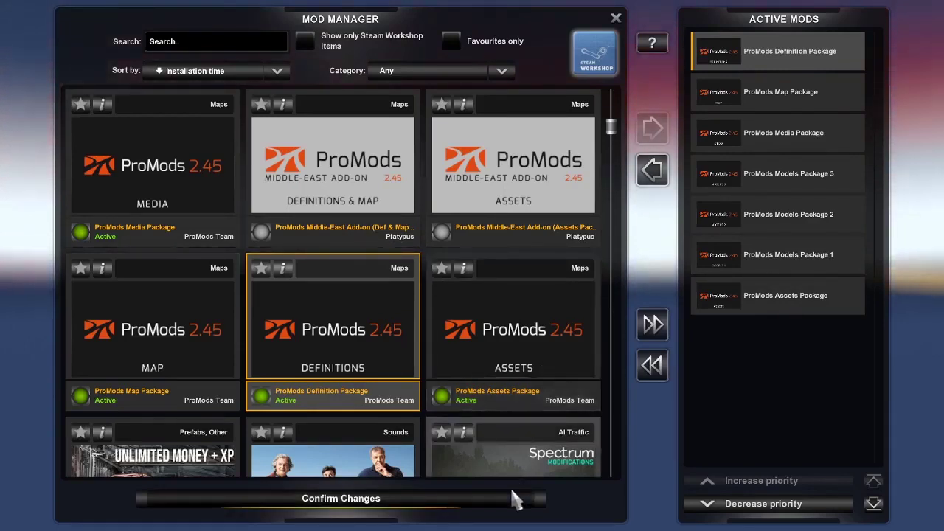
- Activate the Middle-East Add-on Assets and Def & Map packages, then confirm the mod changes
scroll(457, 339, "up", 2)
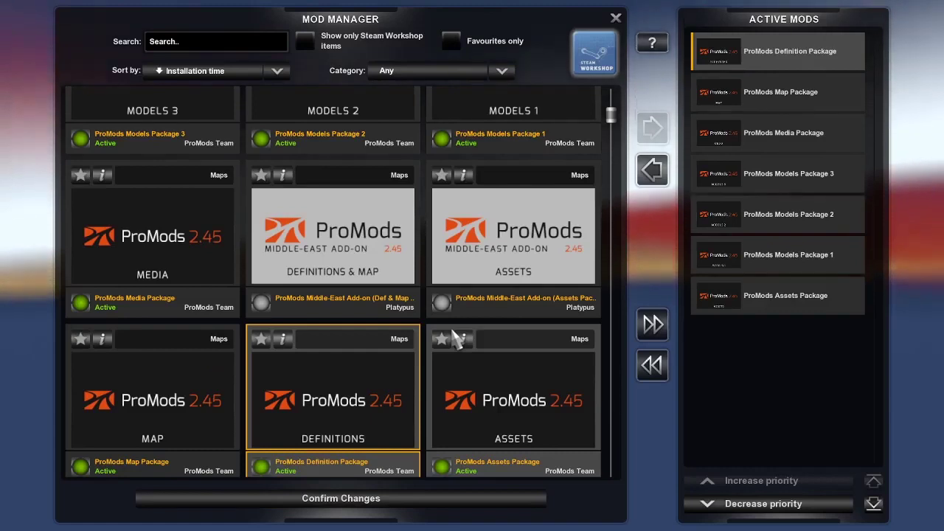
scroll(472, 343, "up", 1)
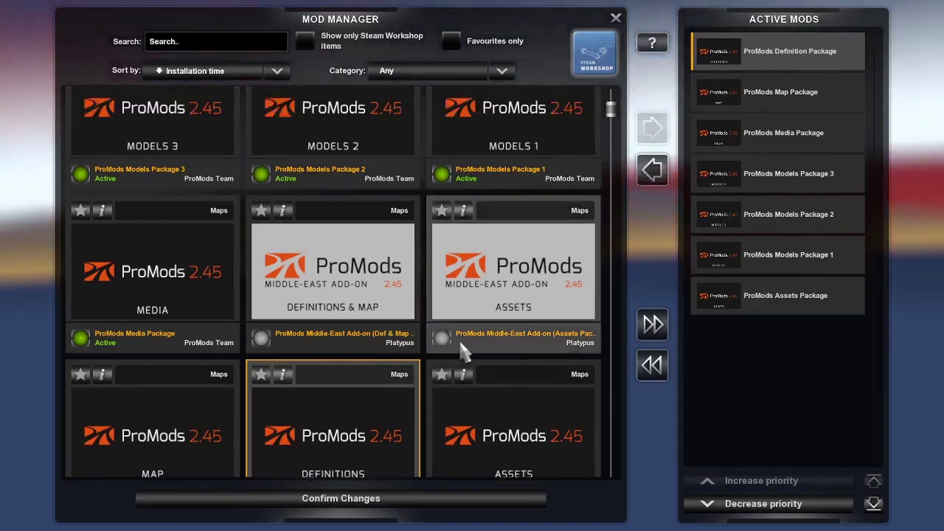
left_click(455, 347)
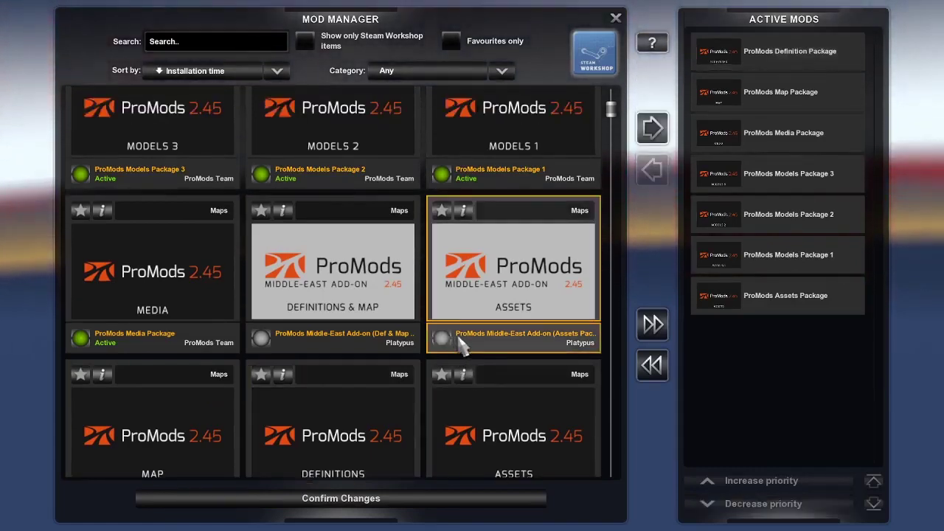
left_click(653, 127)
left_click(380, 363)
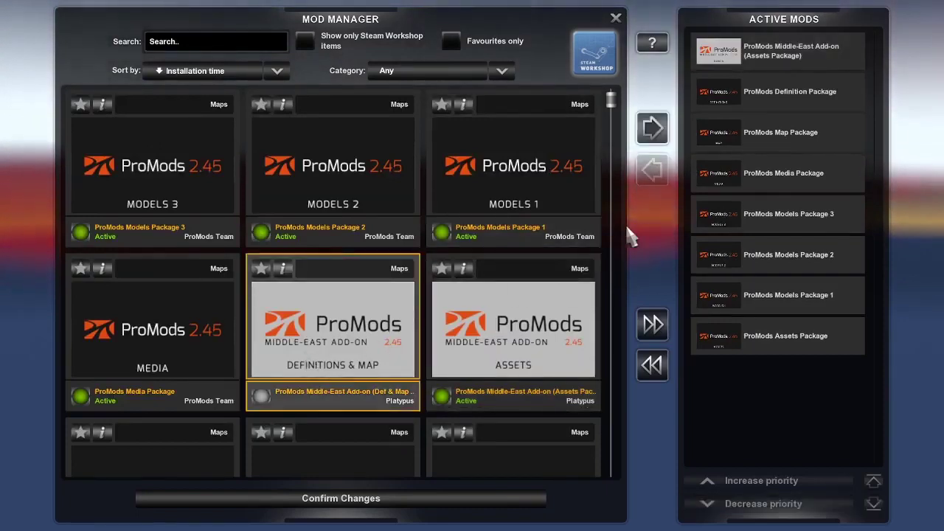
left_click(653, 129)
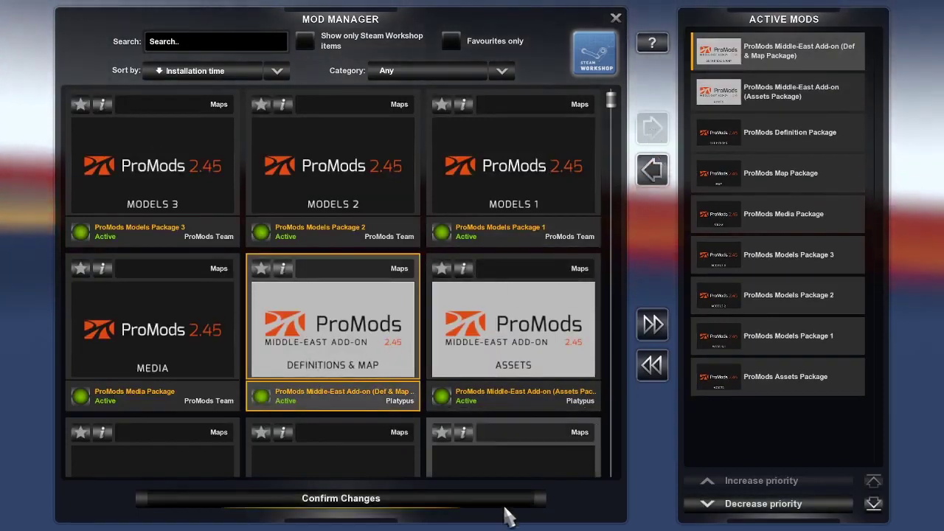
left_click(454, 504)
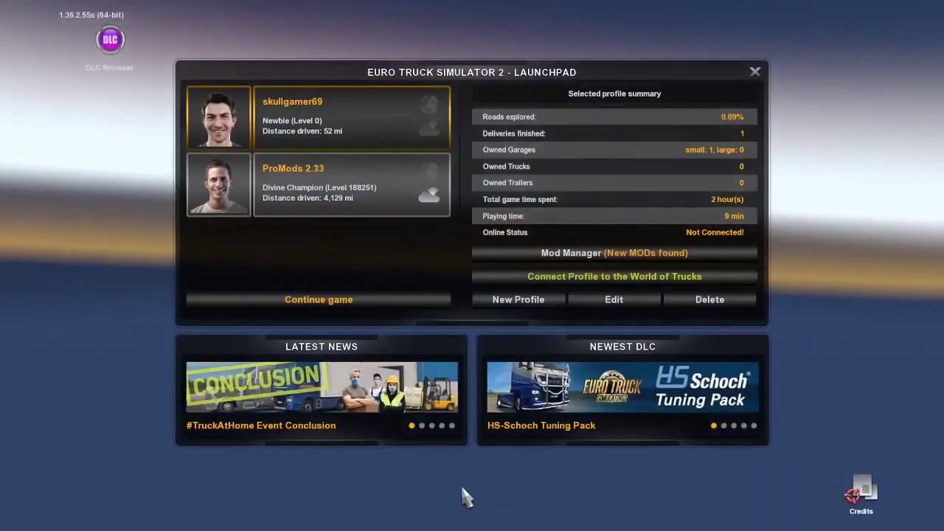
- Continue the current profile's game from the launchpad, loading ProMods 2.45 into the garage
left_click(349, 308)
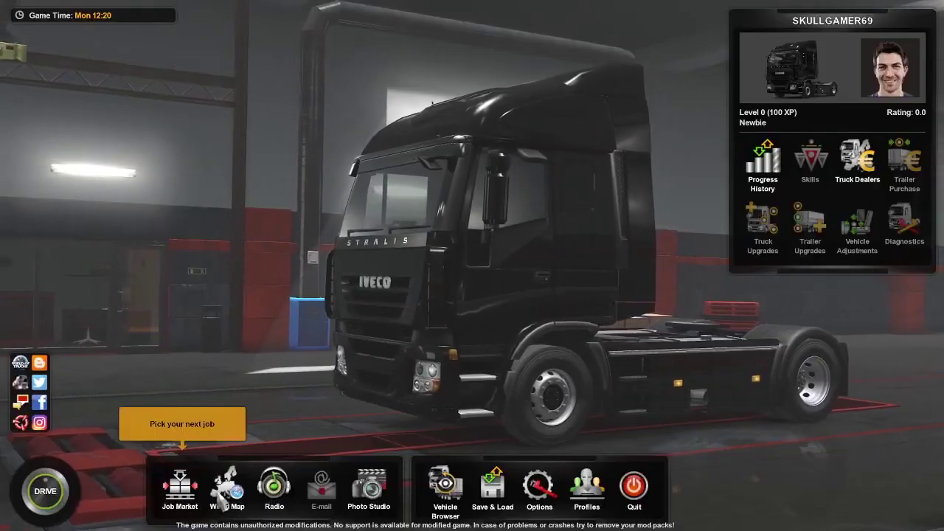
- Open the world map and pan north over Iceland, the Faroes, Murmansk and Svalbard
key("m")
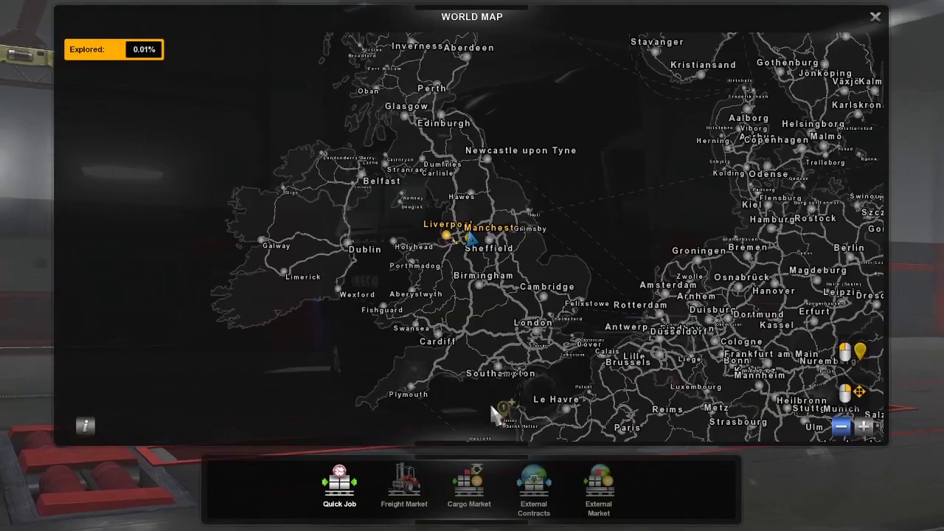
mouse_move(492, 144)
left_mouse_down()
mouse_move(609, 362)
mouse_move(511, 305)
mouse_move(597, 333)
mouse_move(588, 224)
mouse_move(476, 204)
mouse_move(467, 126)
mouse_move(379, 134)
mouse_move(341, 401)
left_mouse_up()
left_click_drag(443, 190, 457, 384)
mouse_move(472, 67)
left_mouse_down()
mouse_move(542, 276)
mouse_move(577, 433)
left_mouse_up()
mouse_move(426, 222)
left_mouse_down()
mouse_move(649, 449)
mouse_move(583, 346)
left_mouse_up()
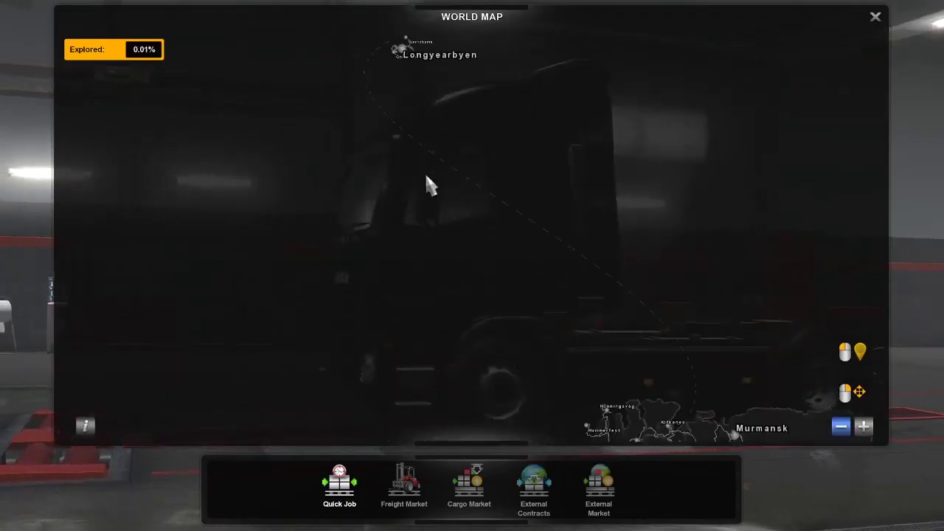
mouse_move(620, 370)
left_mouse_down()
mouse_move(536, 258)
mouse_move(595, 270)
mouse_move(585, 185)
mouse_move(554, 95)
mouse_move(506, 101)
mouse_move(449, 204)
mouse_move(480, 101)
mouse_move(435, 101)
left_mouse_up()
- Pan the world map across France and Spain, then center it on Great Britain and Ireland
mouse_move(529, 257)
left_mouse_down()
mouse_move(447, 233)
mouse_move(607, 101)
left_mouse_up()
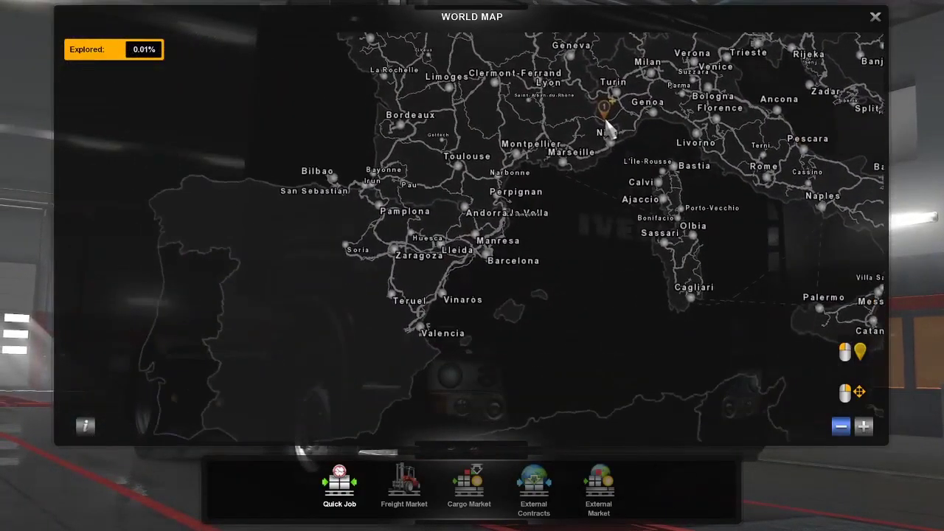
scroll(607, 101, "up", 1)
left_click_drag(480, 95, 590, 331)
left_click_drag(563, 139, 580, 276)
mouse_move(481, 207)
left_mouse_down()
mouse_move(608, 287)
mouse_move(636, 347)
left_mouse_up()
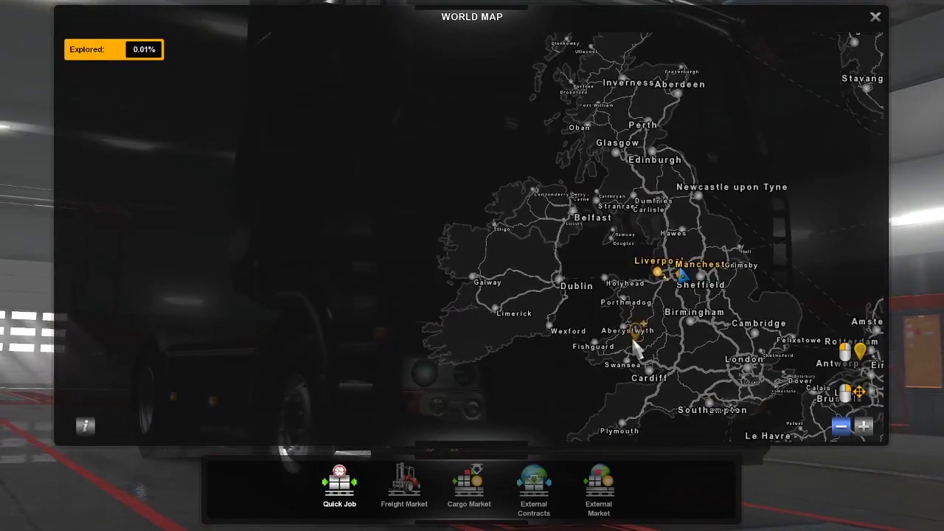